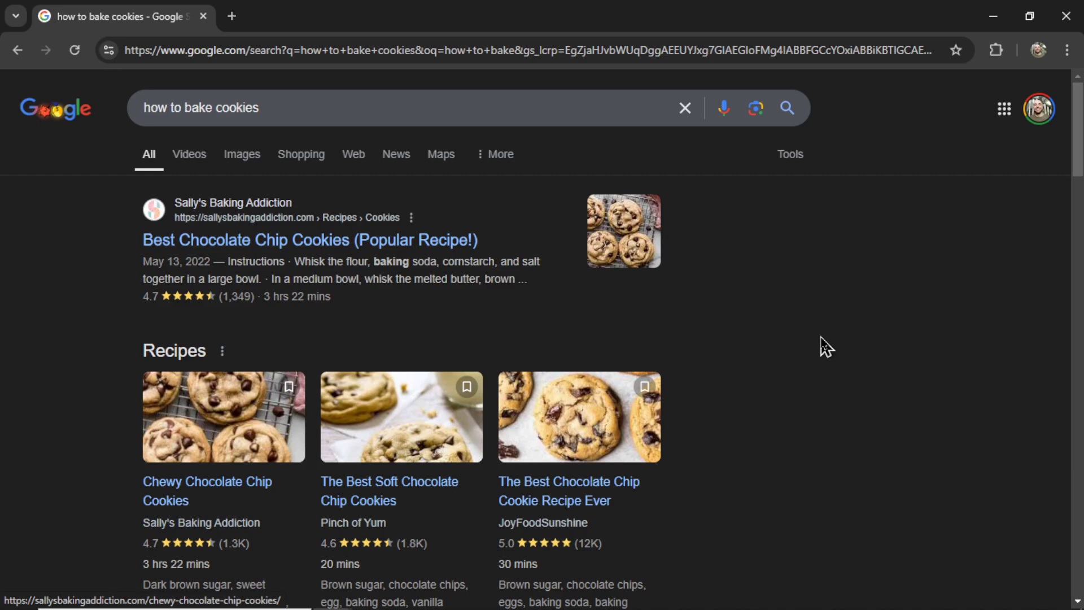
# Scroll through the Google results for 'how to bake cookies'
pyautogui.moveTo(1078, 130); pyautogui.dragTo(1079, 249)
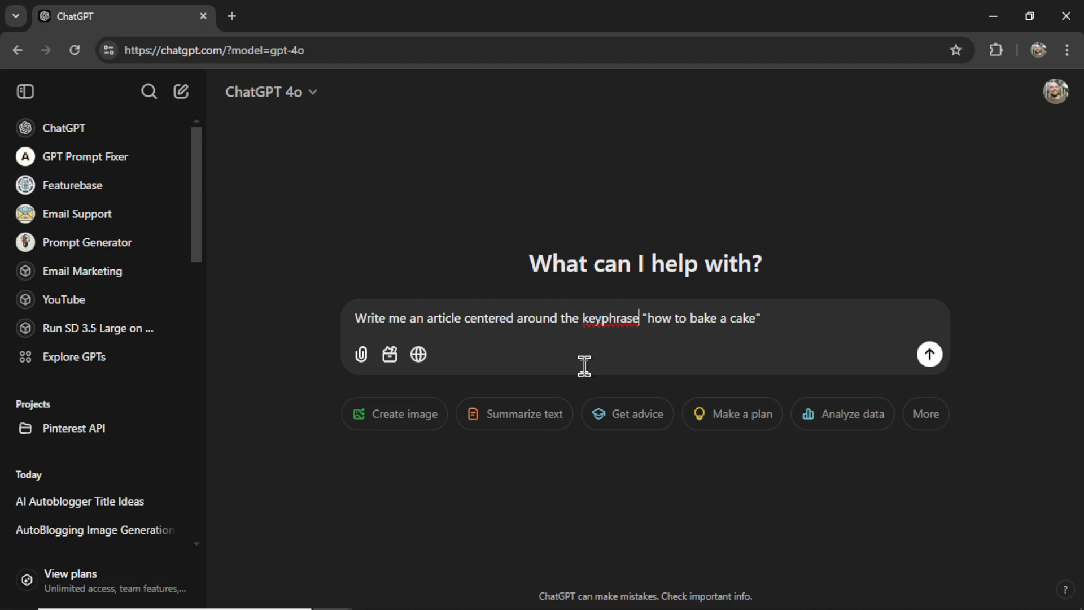
# Send the how-to-bake-a-cake article prompt and scroll through ChatGPT's generated article
pyautogui.press('Return')
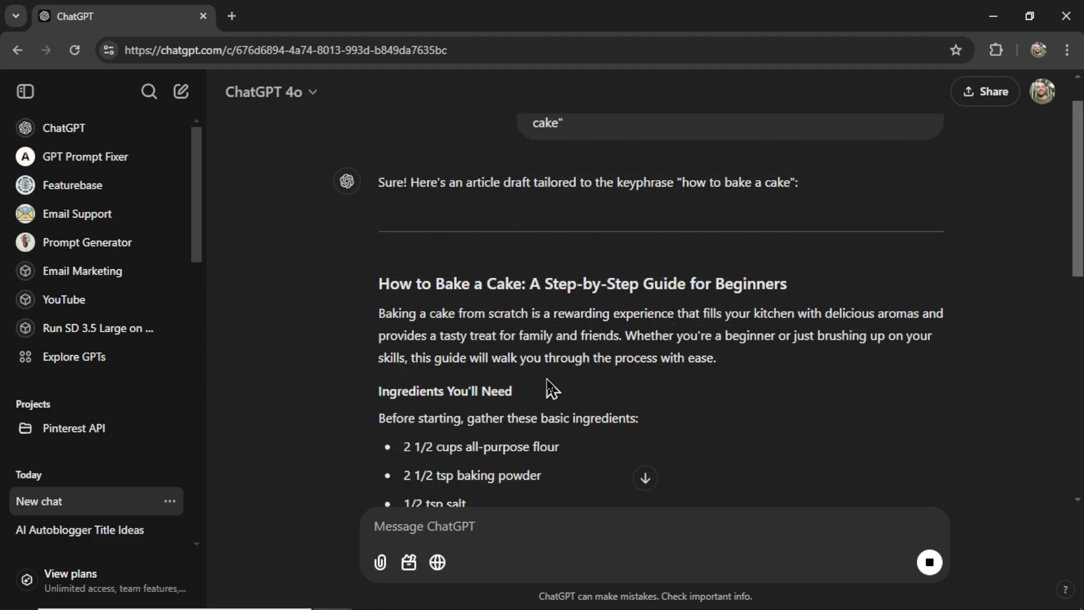
pyautogui.scroll(-5, 551, 390)
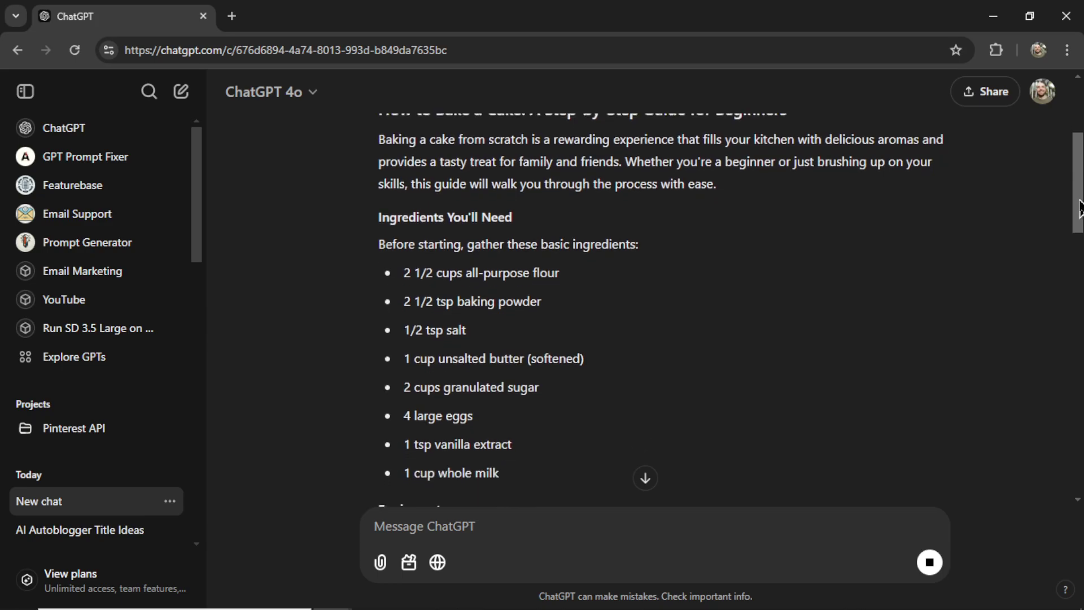
pyautogui.moveTo(1079, 228); pyautogui.dragTo(1080, 488)
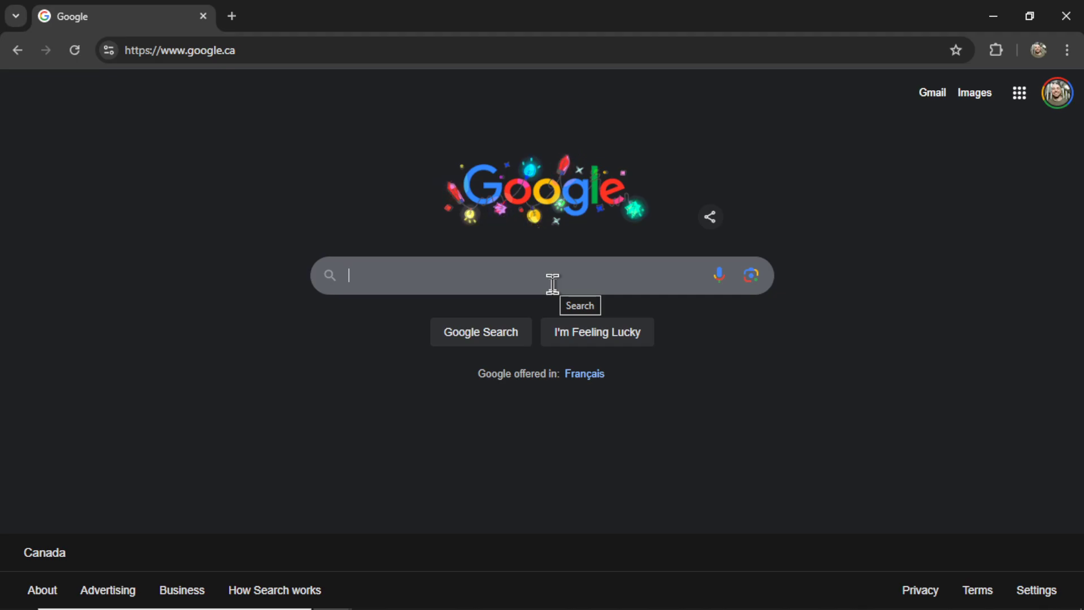
# Search Google for 'how to bake a cake' and open Allrecipes' Simple White Cake Recipe
pyautogui.write('how to bake a cake')
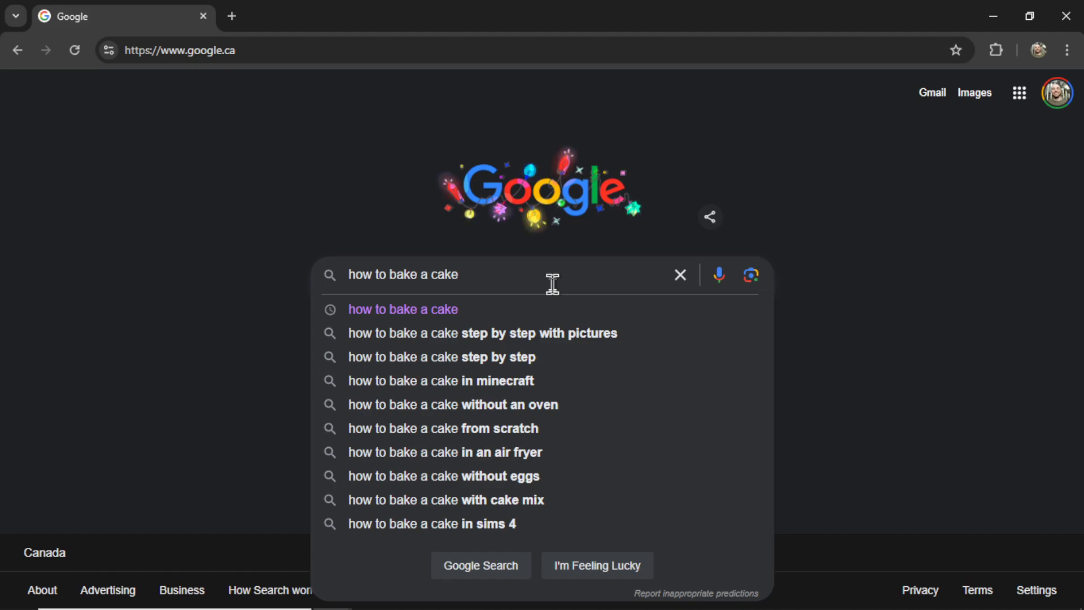
pyautogui.press('Return')
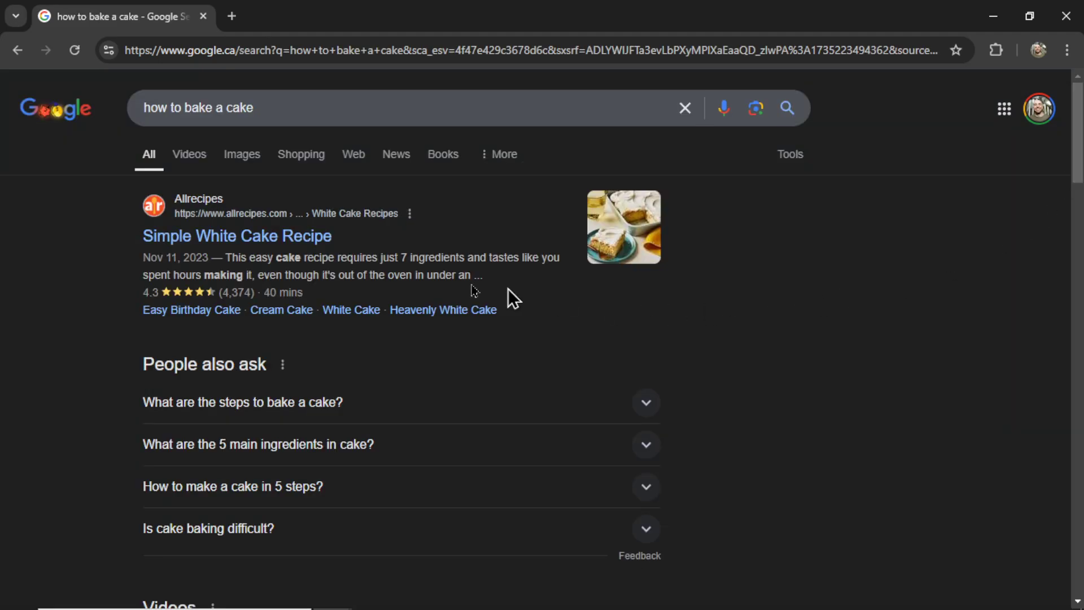
pyautogui.click(300, 249)
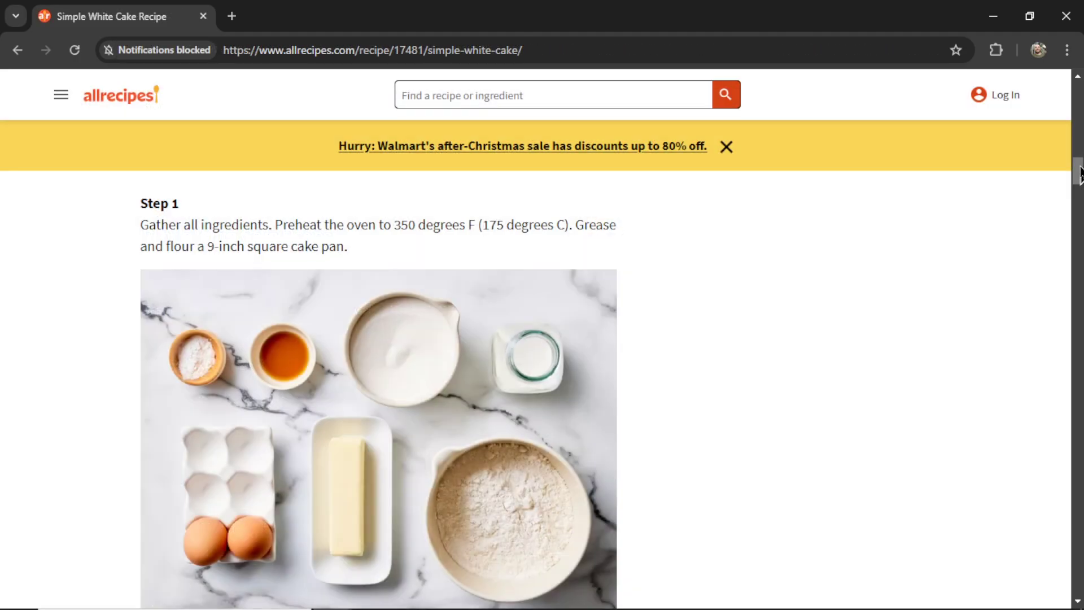
pyautogui.moveTo(1079, 170); pyautogui.dragTo(1080, 273)
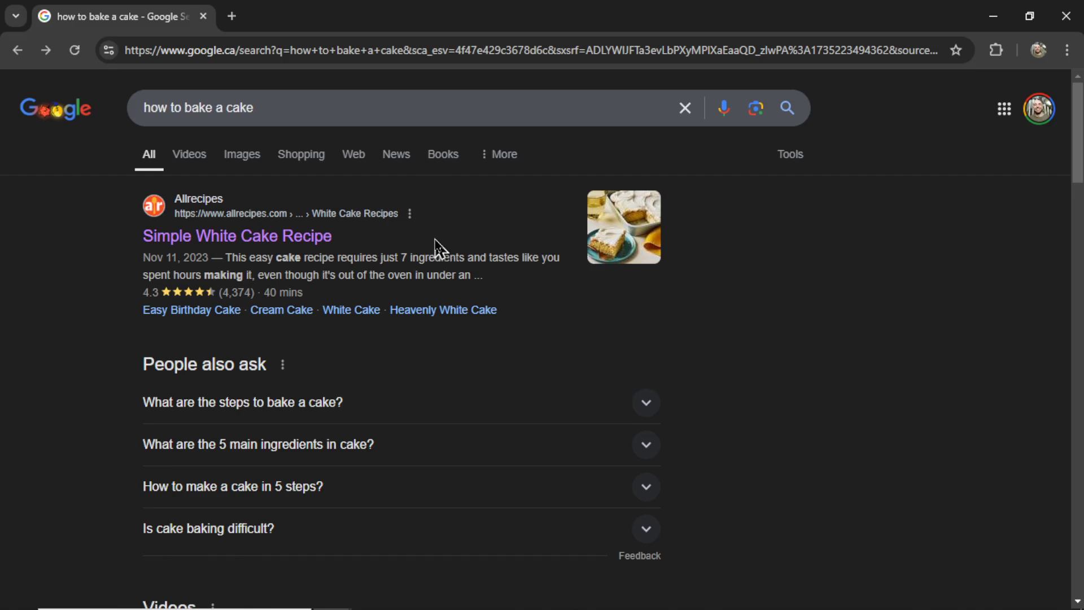
# Return to the results and open The Kitchn's 'How To Make a Cake from Scratch'
pyautogui.click(285, 107)
pyautogui.press('Escape')
pyautogui.moveTo(346, 249); pyautogui.dragTo(141, 237)
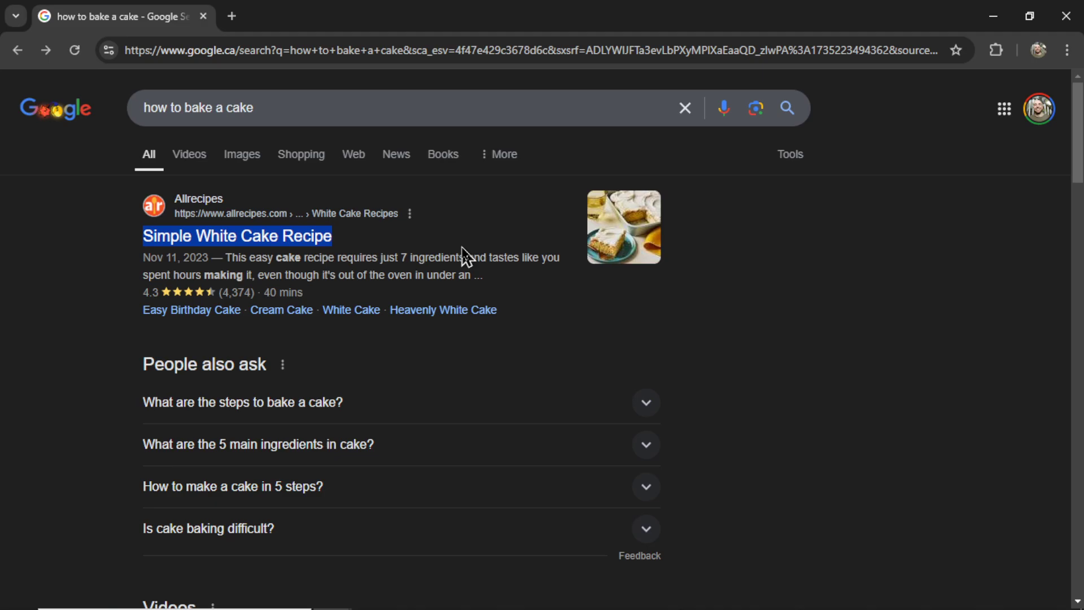
pyautogui.scroll(-13, 463, 254)
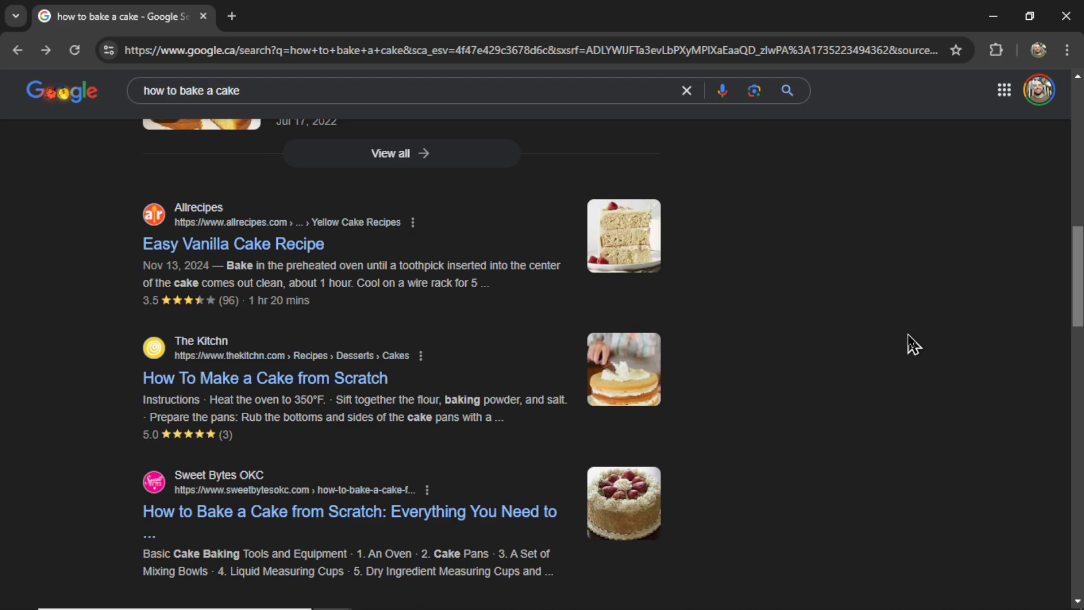
pyautogui.moveTo(1082, 307); pyautogui.dragTo(1081, 266)
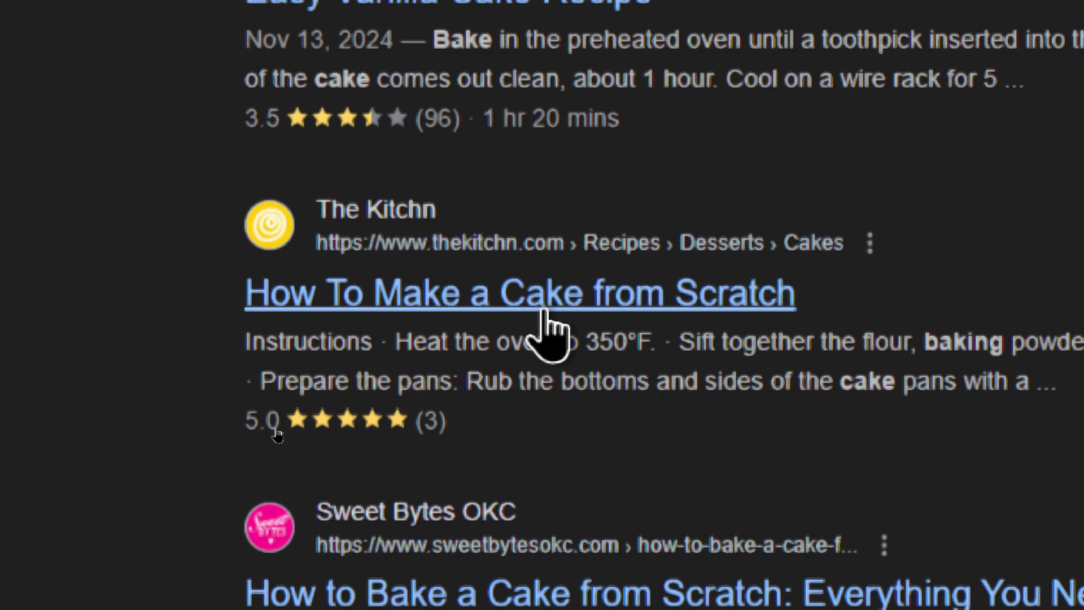
pyautogui.click(543, 309)
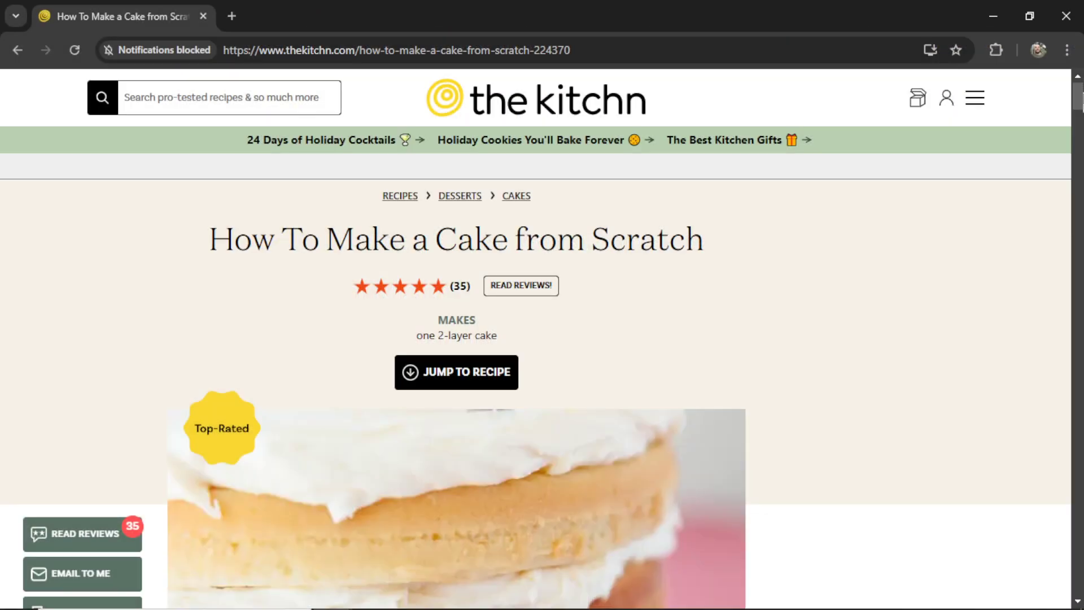
# Scroll through The Kitchn's cake-from-scratch article
pyautogui.moveTo(1078, 96); pyautogui.dragTo(1079, 353)
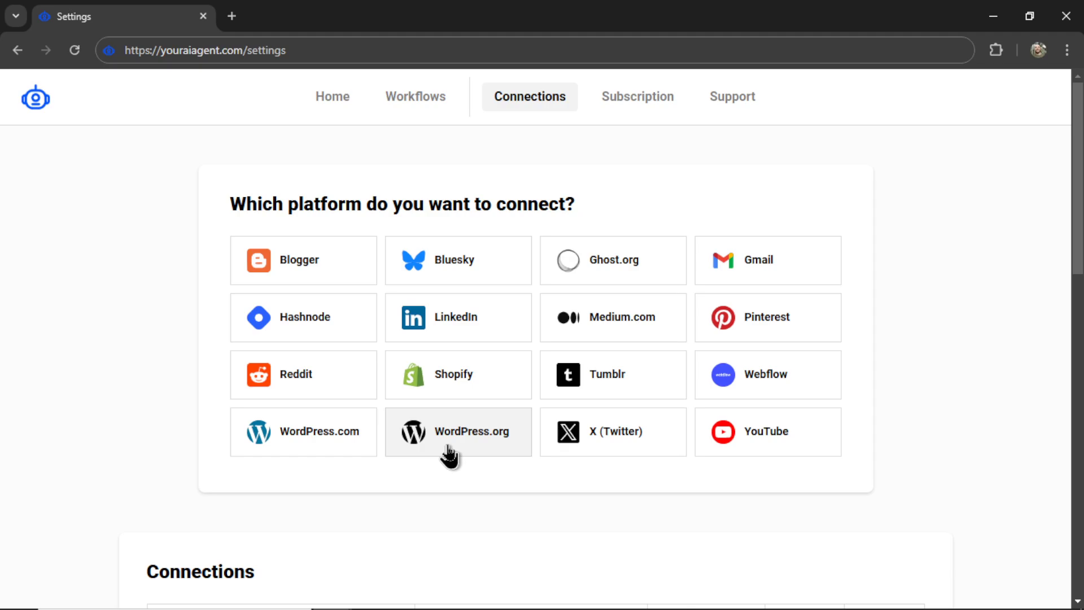
# Start a Shopify connection named 'My Shopify Store' and move to the Store URL field
pyautogui.click(485, 385)
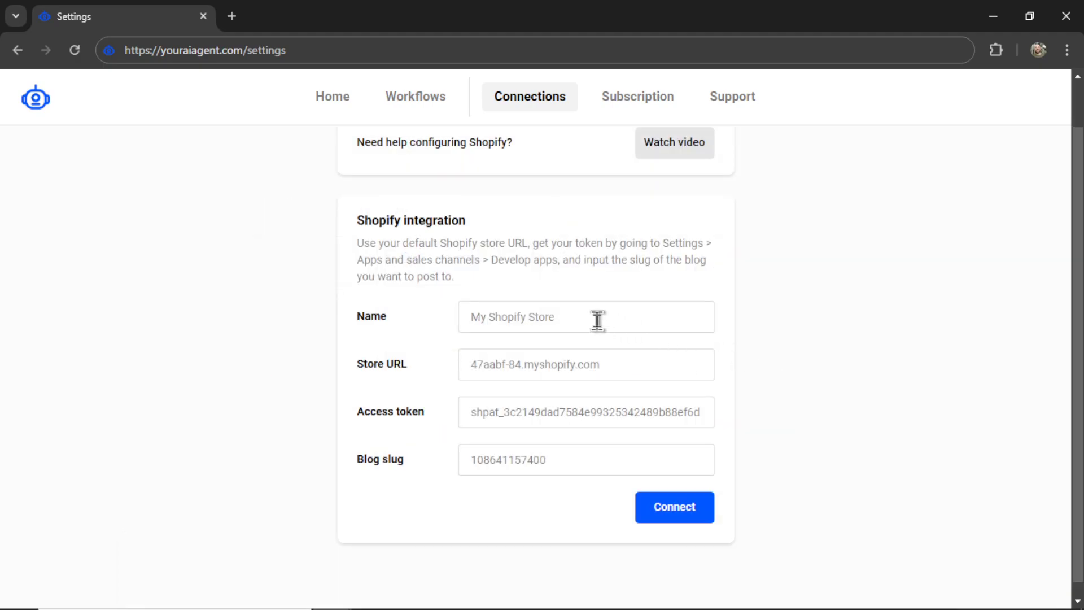
pyautogui.write('My Shopify Store')
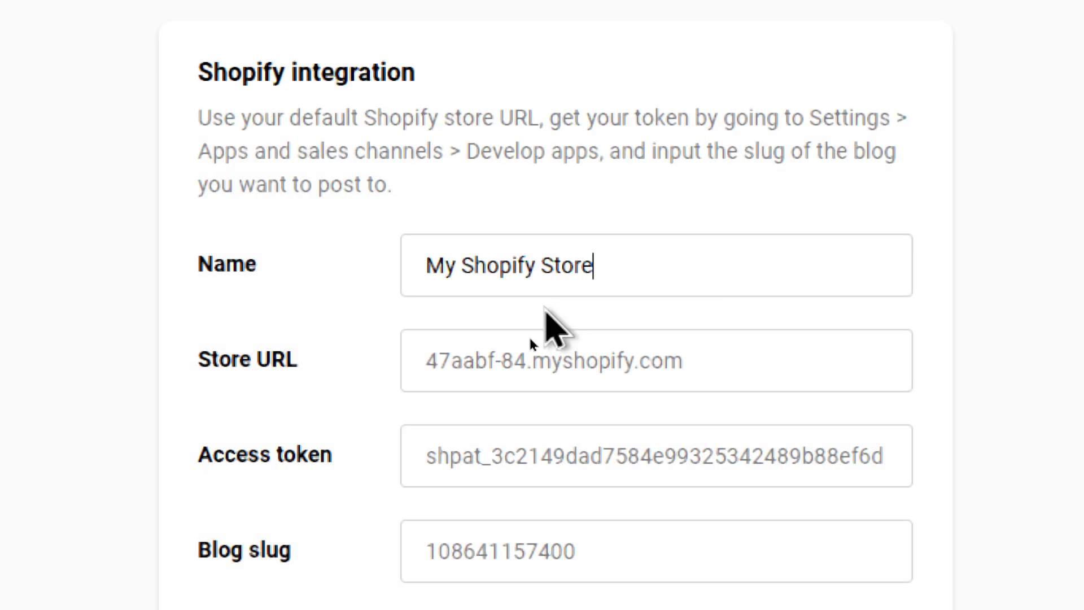
pyautogui.click(685, 376)
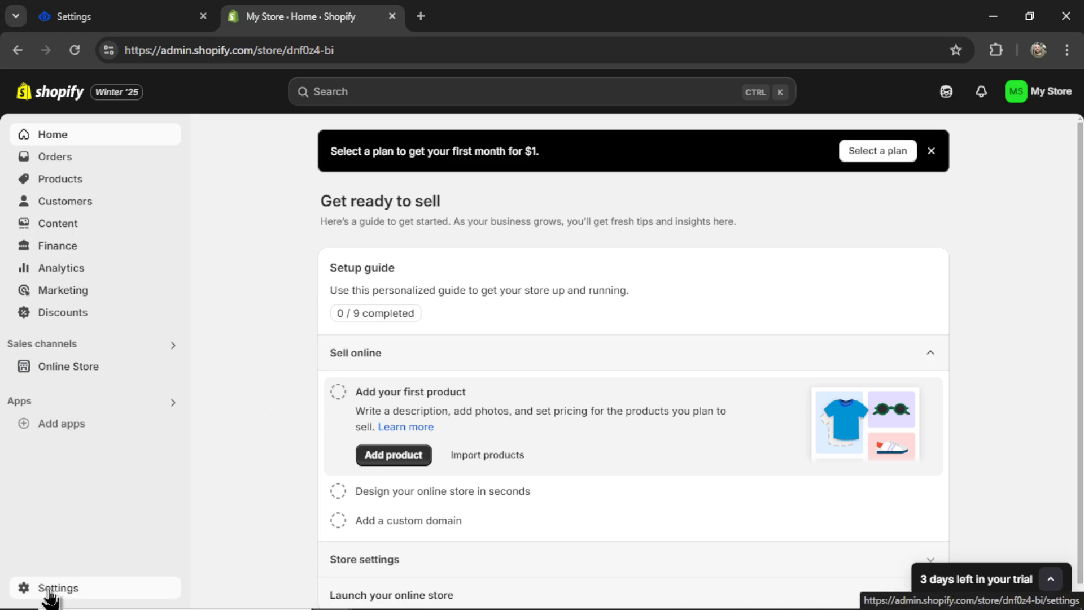
# Open Shopify's store settings and select the dnf0z4-bi.myshopify.com domain
pyautogui.click(187, 508)
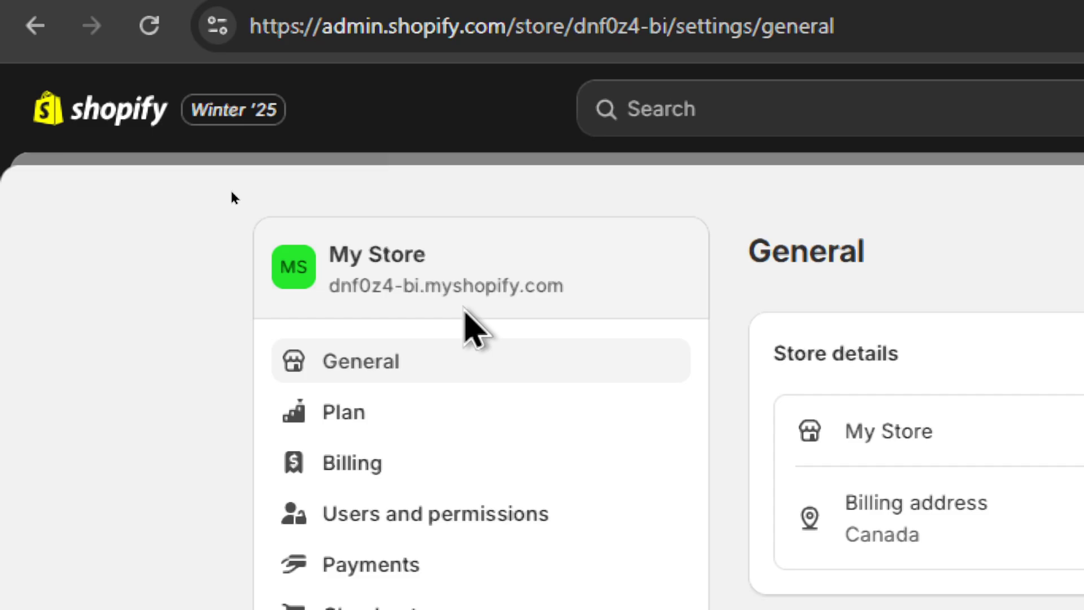
pyautogui.tripleClick(464, 286)
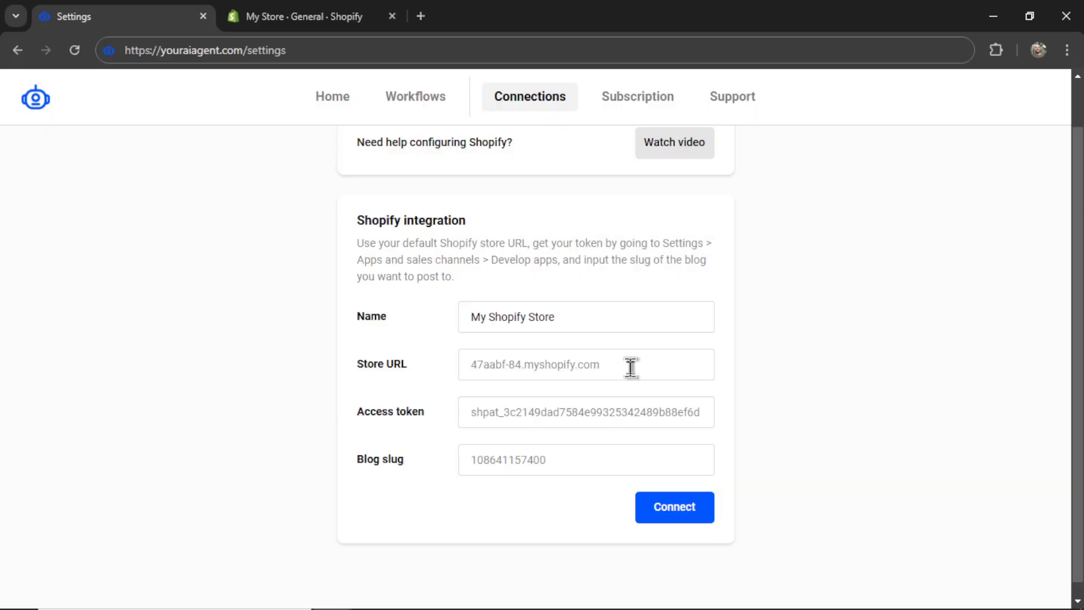
# Paste dnf0z4-bi.myshopify.com into Store URL and return to the Shopify settings
pyautogui.write('dnf0z4-bi.myshopify.com')
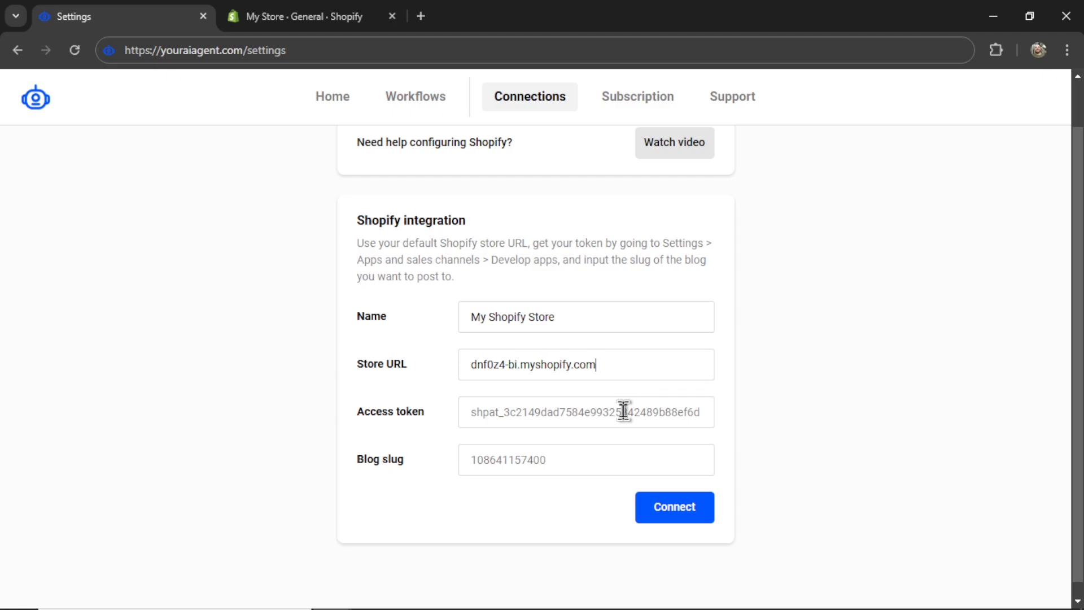
pyautogui.hotkey('ctrl', 'Tab')
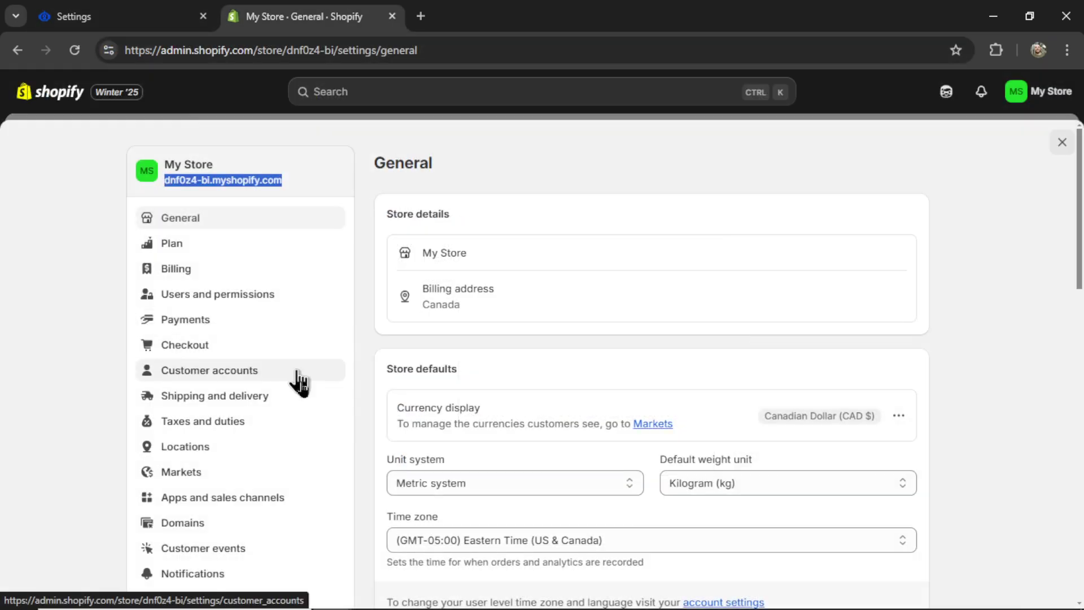
# Allow custom app development in Shopify and create an app named 'SERP Writer'
pyautogui.click(276, 498)
pyautogui.click(776, 169)
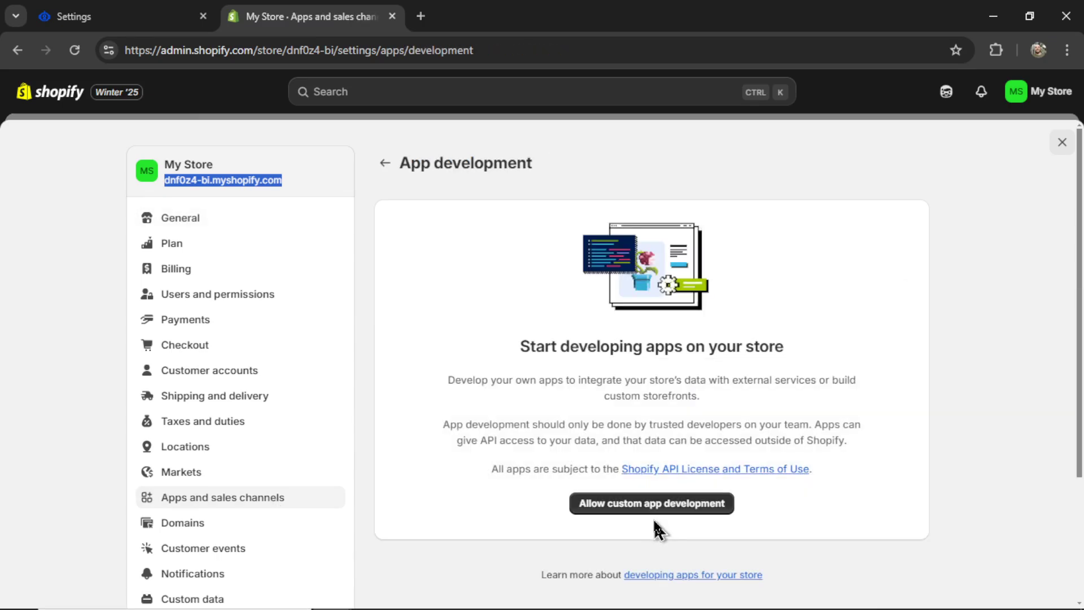
pyautogui.click(664, 504)
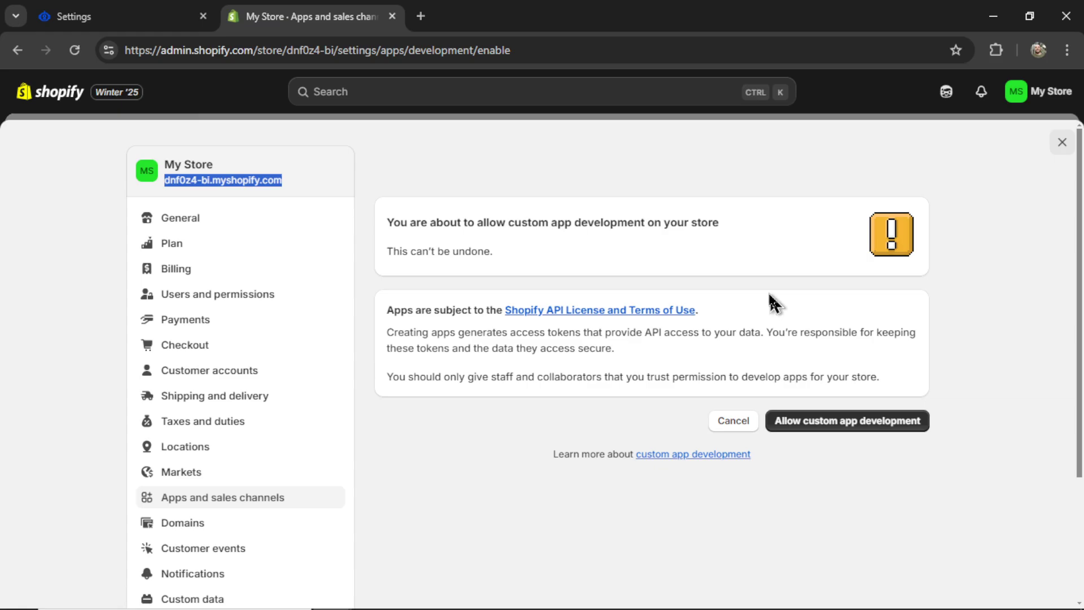
pyautogui.click(842, 423)
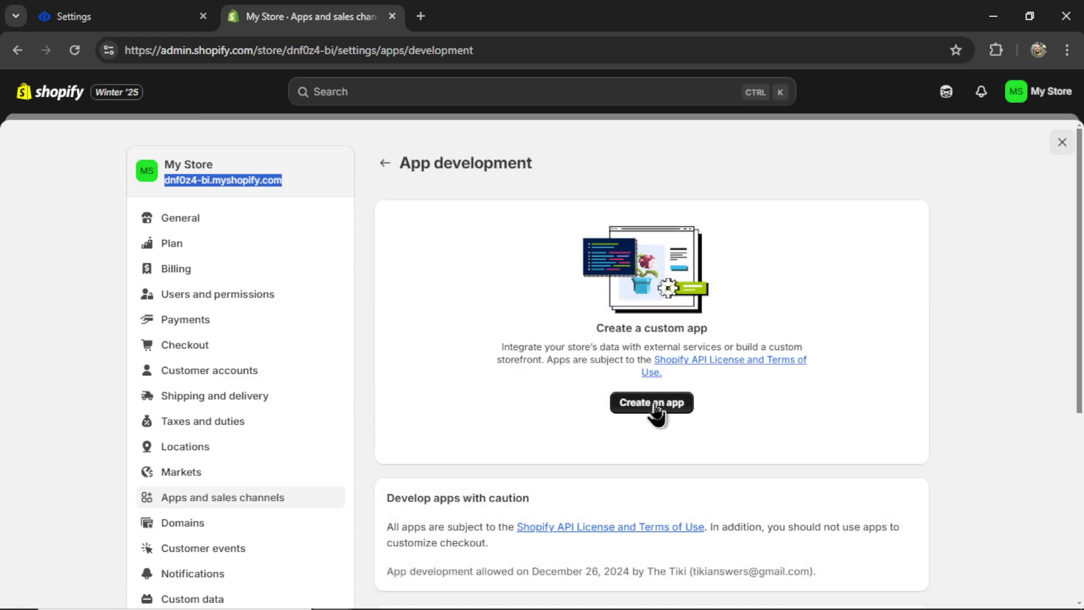
pyautogui.click(657, 404)
pyautogui.write('SERP Writer')
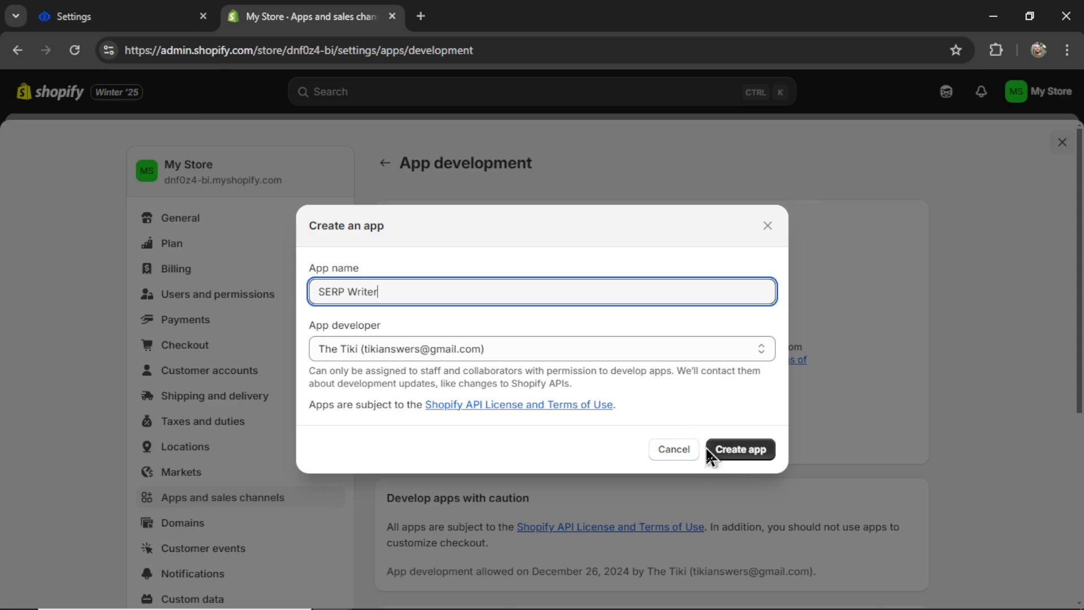
pyautogui.click(739, 450)
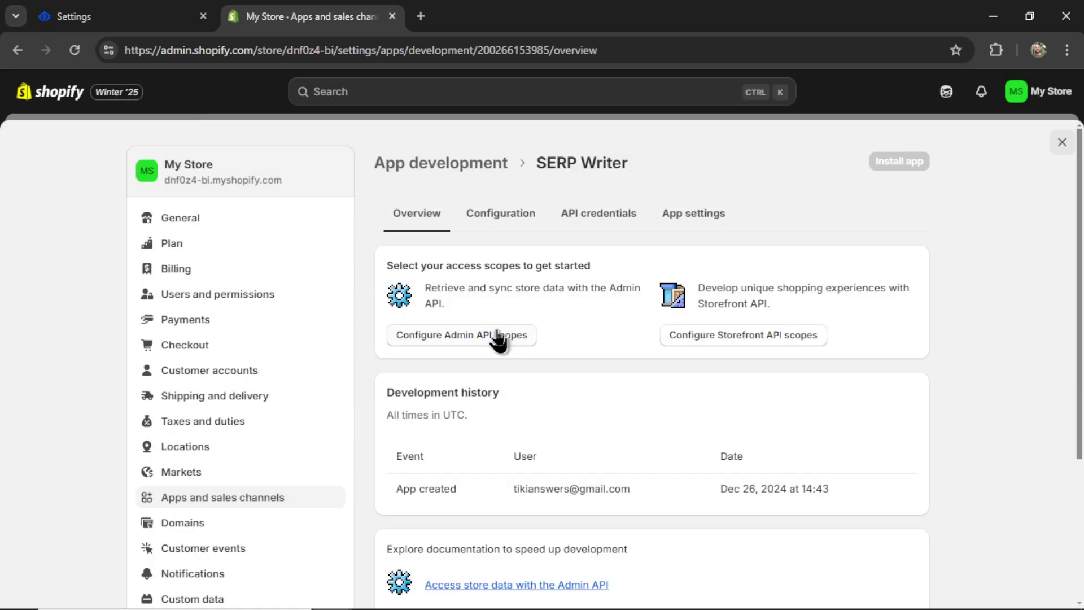
# Grant the app read and write access to blog content scopes and save
pyautogui.click(505, 339)
pyautogui.click(515, 288)
pyautogui.write('blog')
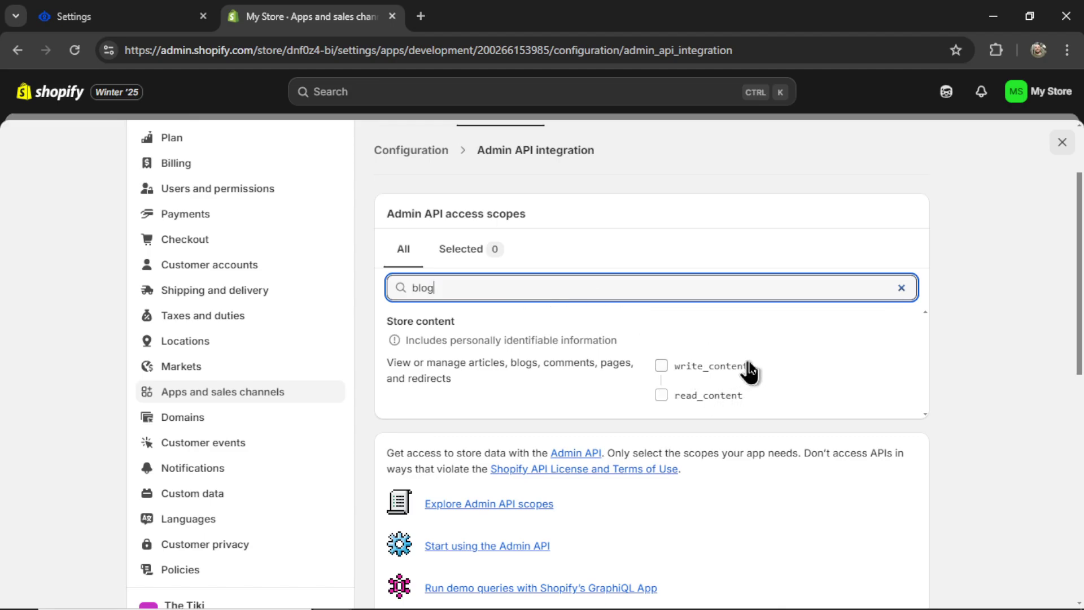
pyautogui.click(661, 366)
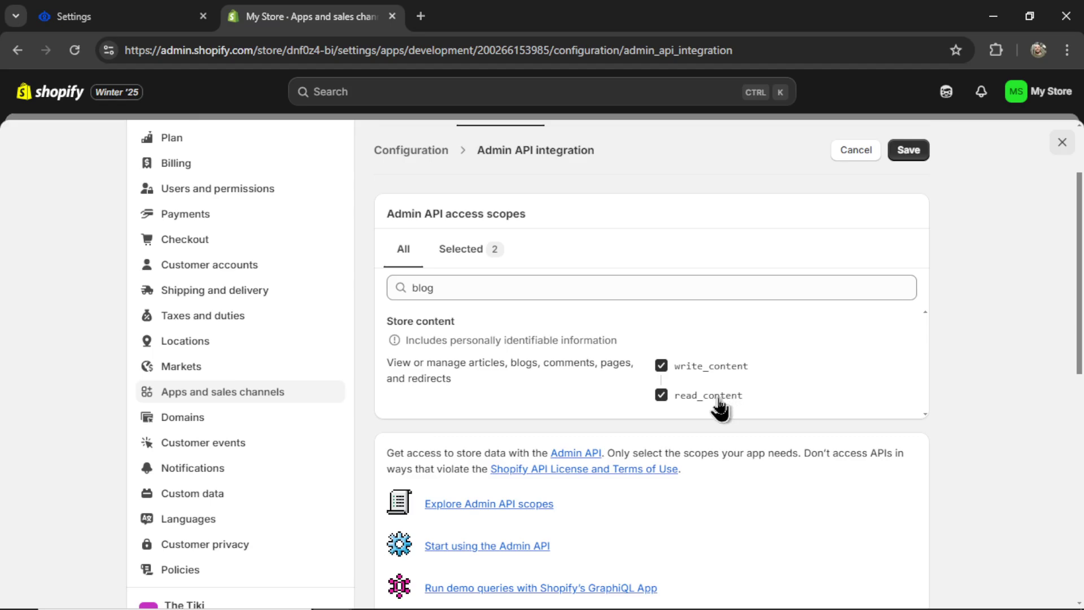
pyautogui.click(909, 152)
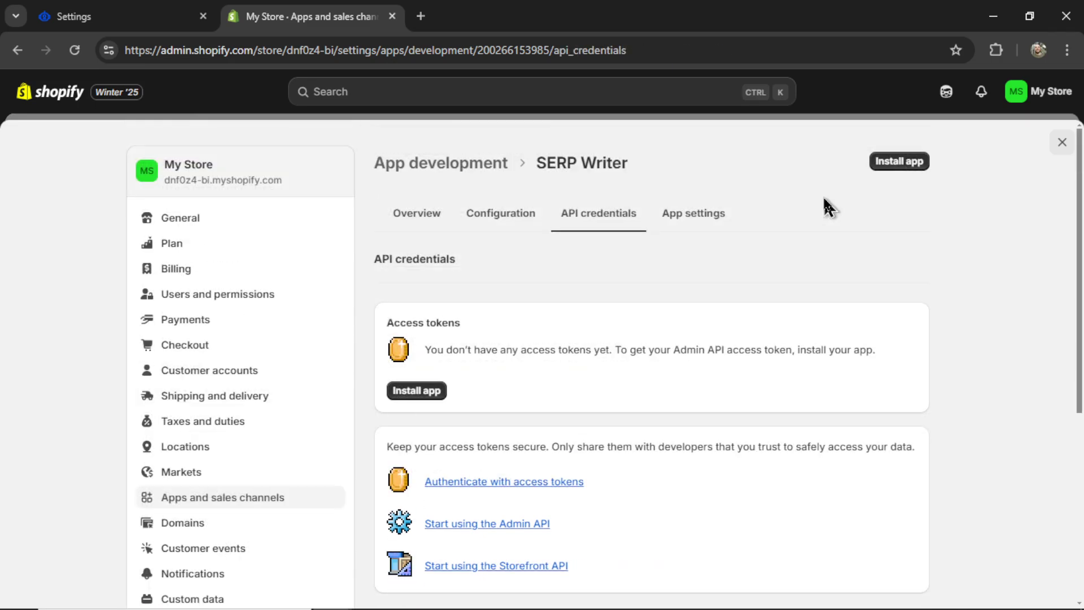
# Install SERP Writer and paste its Admin API access token into YourAIAgent's Access token field
pyautogui.click(899, 162)
pyautogui.click(741, 425)
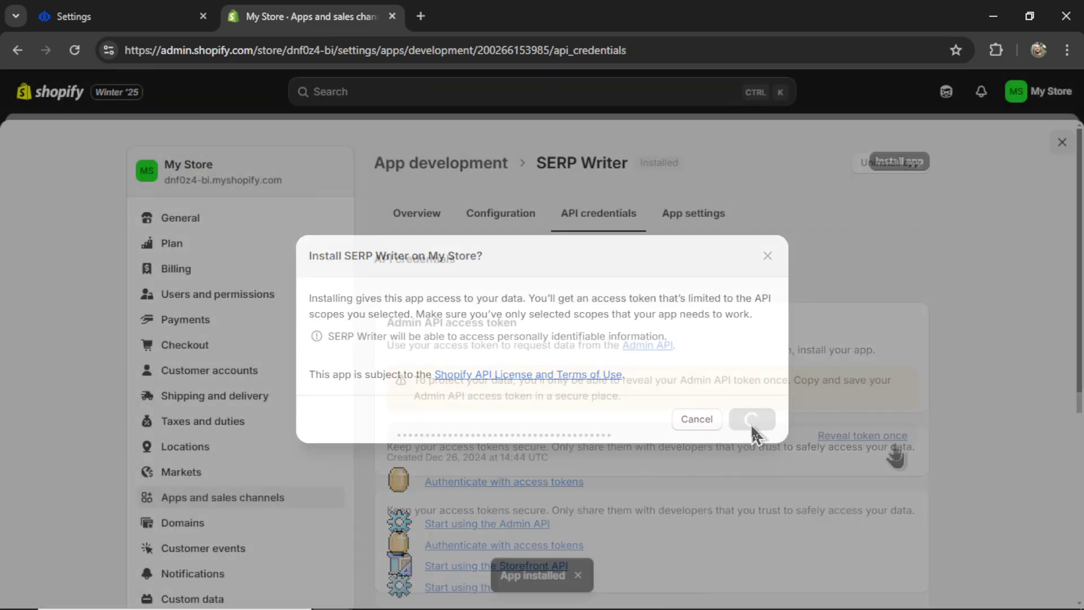
pyautogui.click(875, 438)
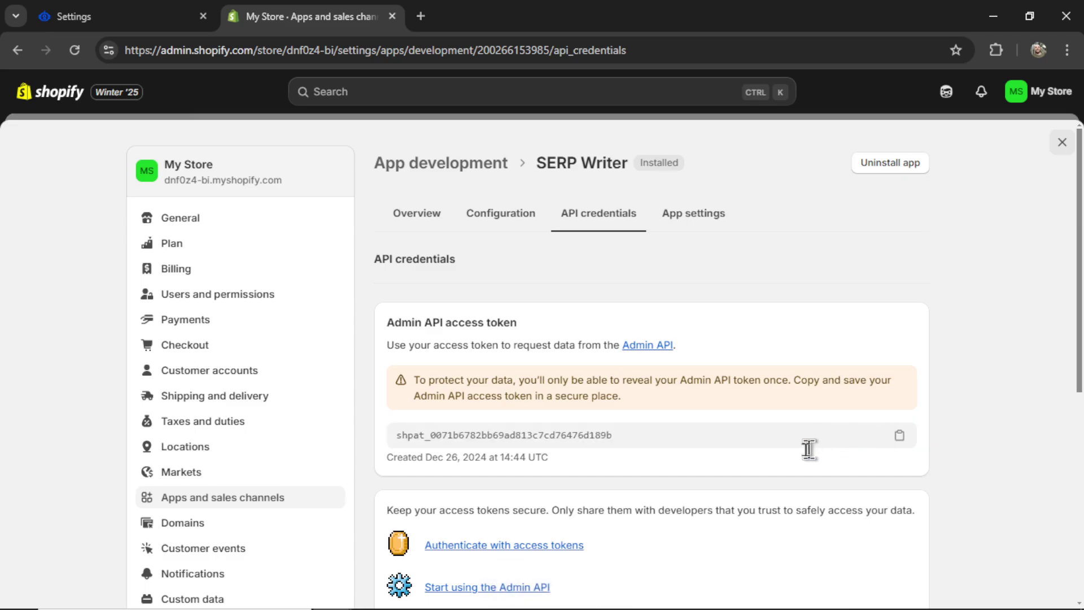
pyautogui.click(900, 437)
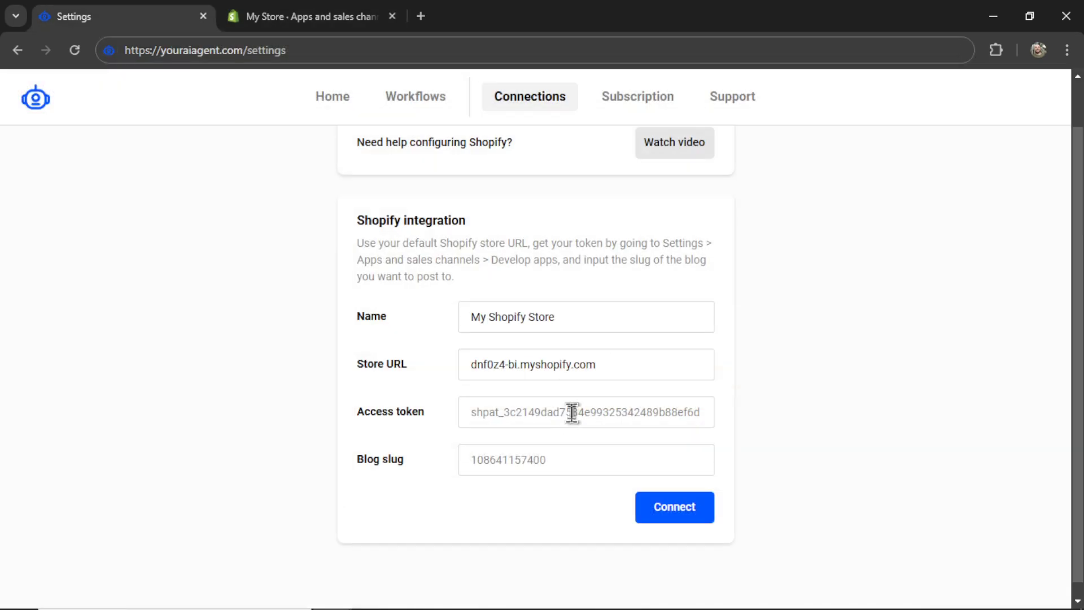
pyautogui.hotkey('ctrl', 'shift', 'Tab')
pyautogui.hotkey('ctrl', 'v')
pyautogui.click(676, 454)
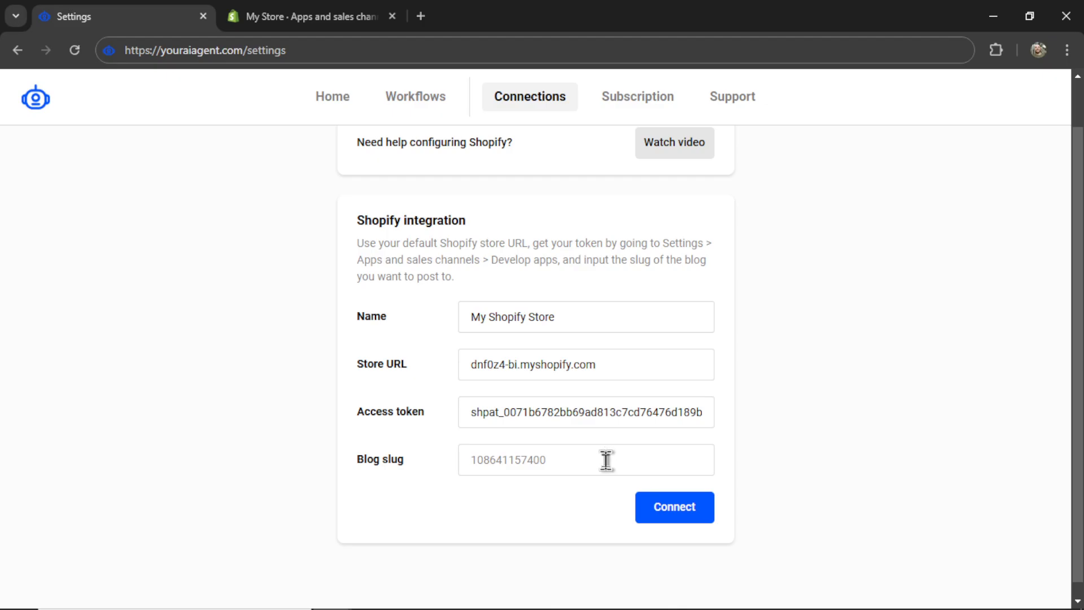
pyautogui.hotkey('ctrl', 'Tab')
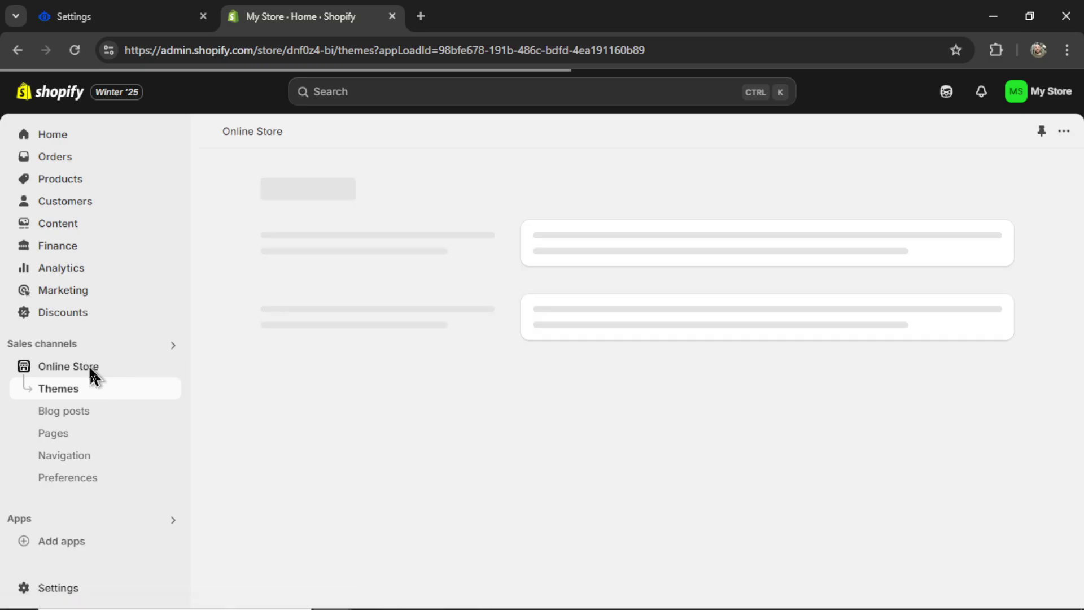
pyautogui.click(77, 417)
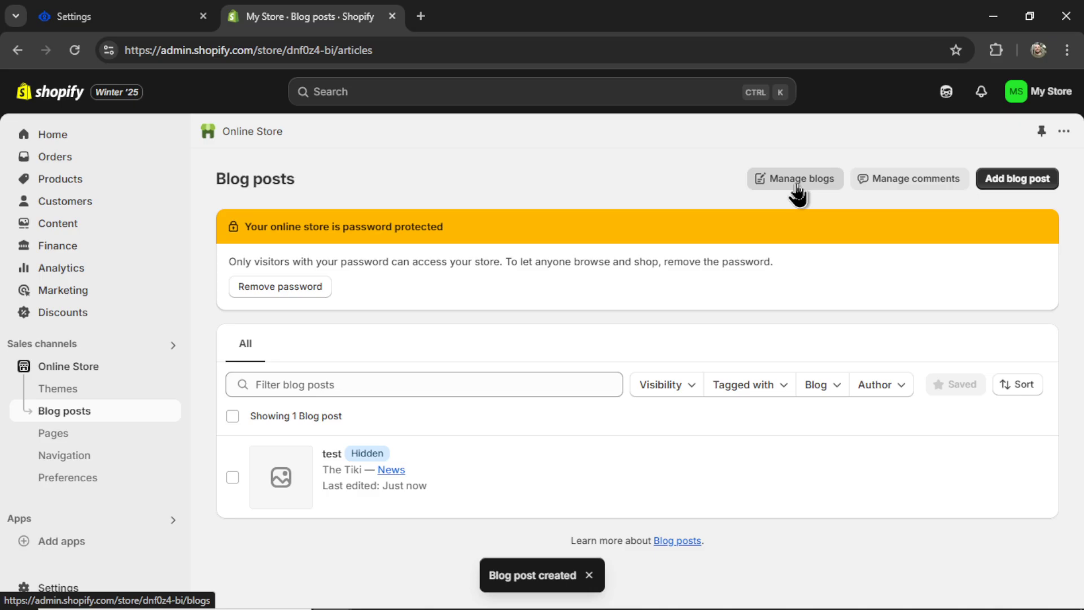
pyautogui.click(798, 180)
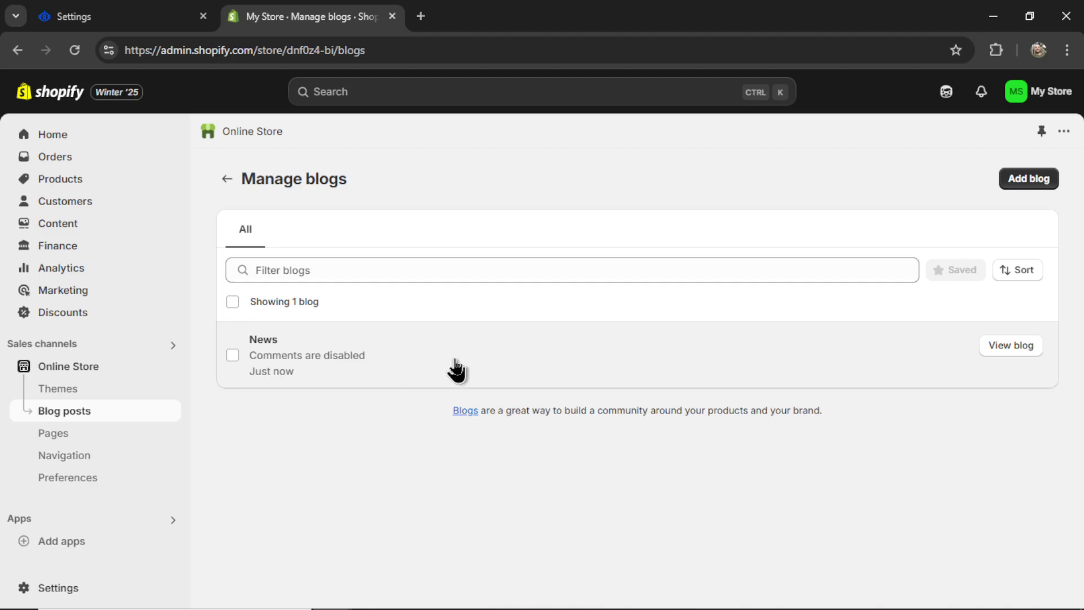
pyautogui.click(406, 364)
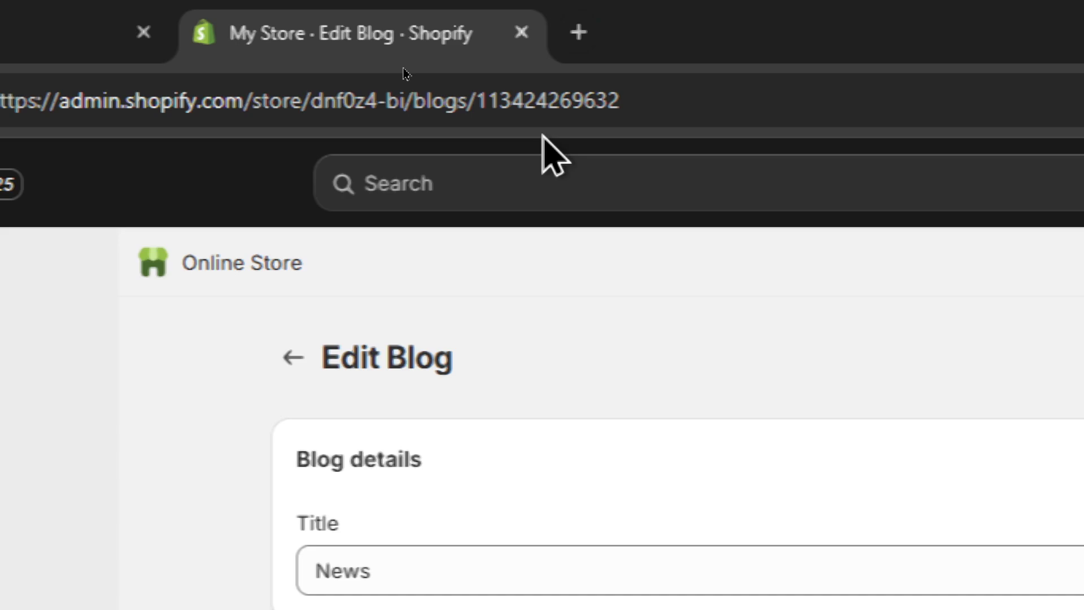
pyautogui.doubleClick(576, 109)
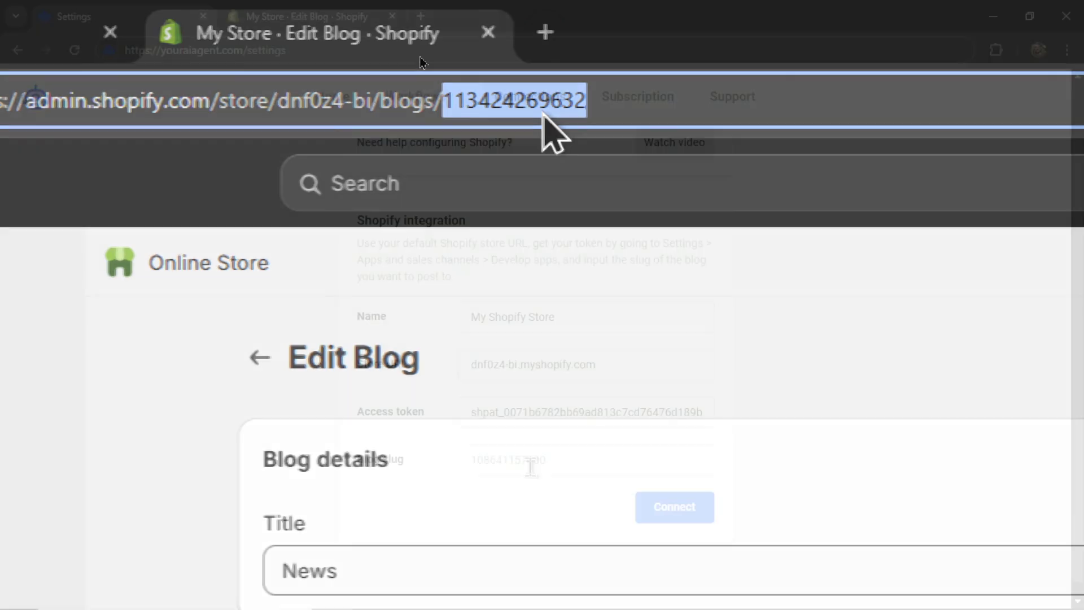
pyautogui.click(531, 467)
pyautogui.hotkey('ctrl', 'v')
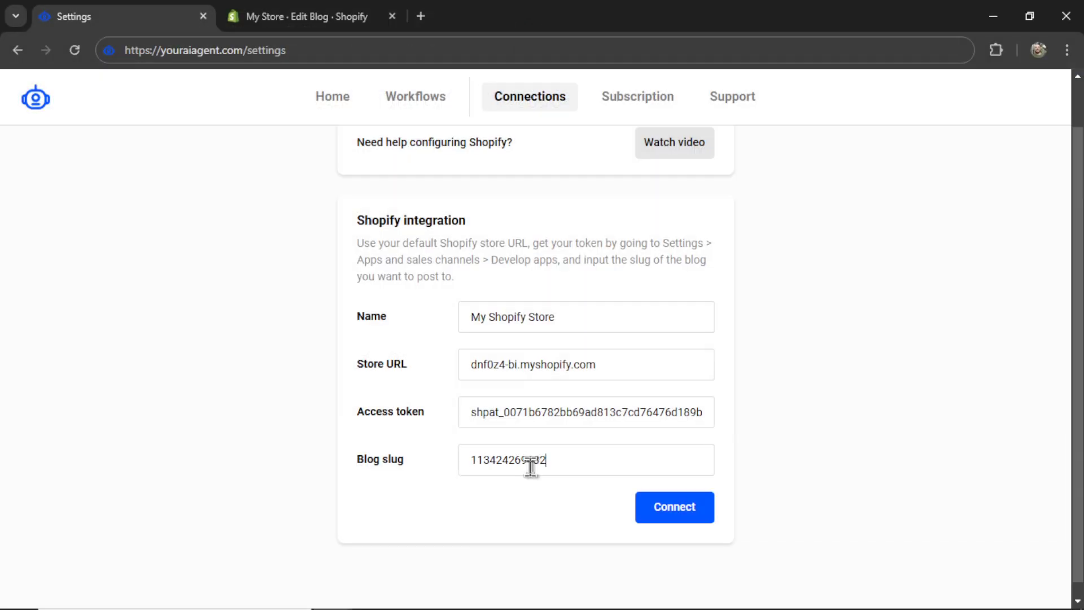
pyautogui.click(679, 518)
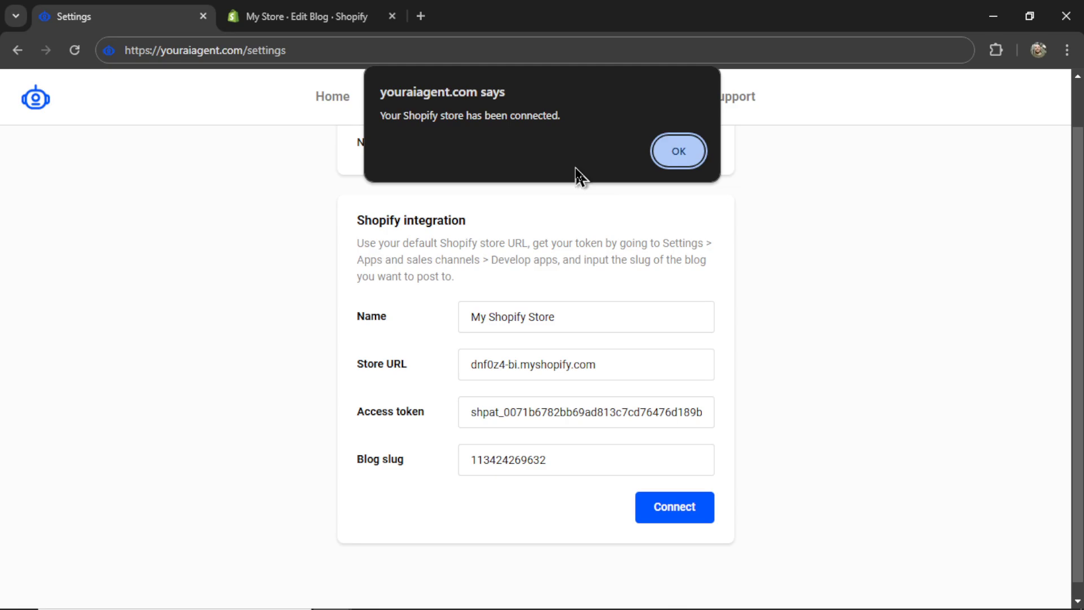
pyautogui.click(680, 152)
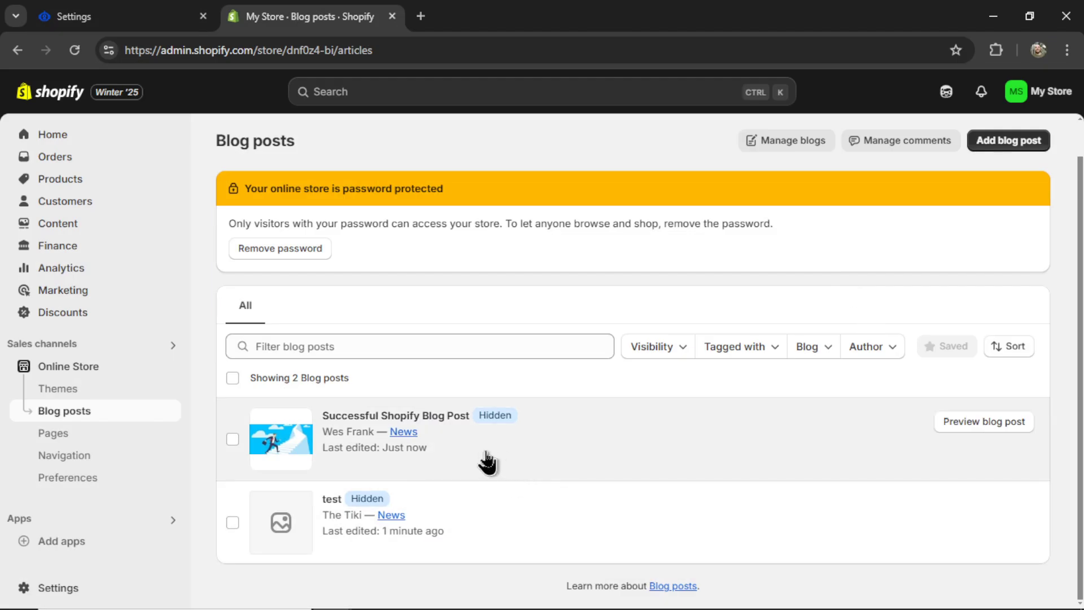
# Open the Successful Shopify Blog Post test article in Shopify and delete it
pyautogui.click(549, 455)
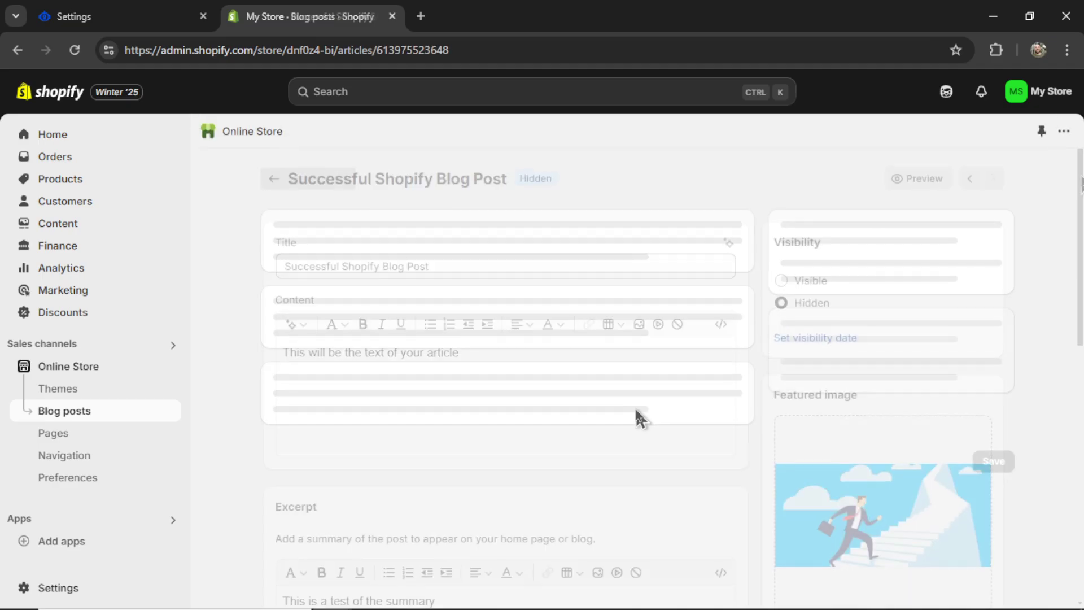
pyautogui.scroll(-10, 637, 419)
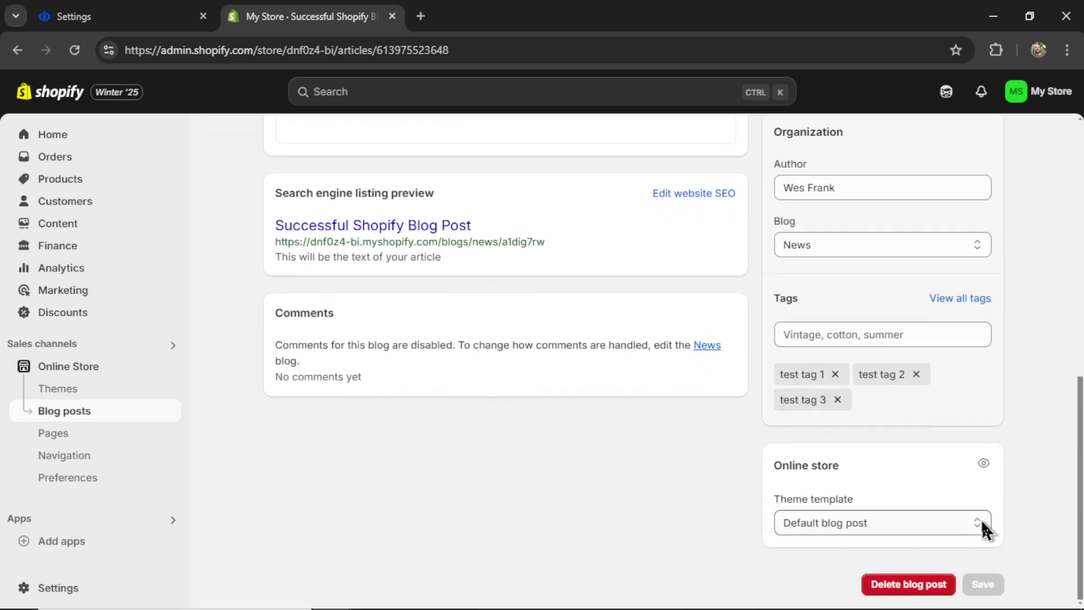
pyautogui.click(909, 584)
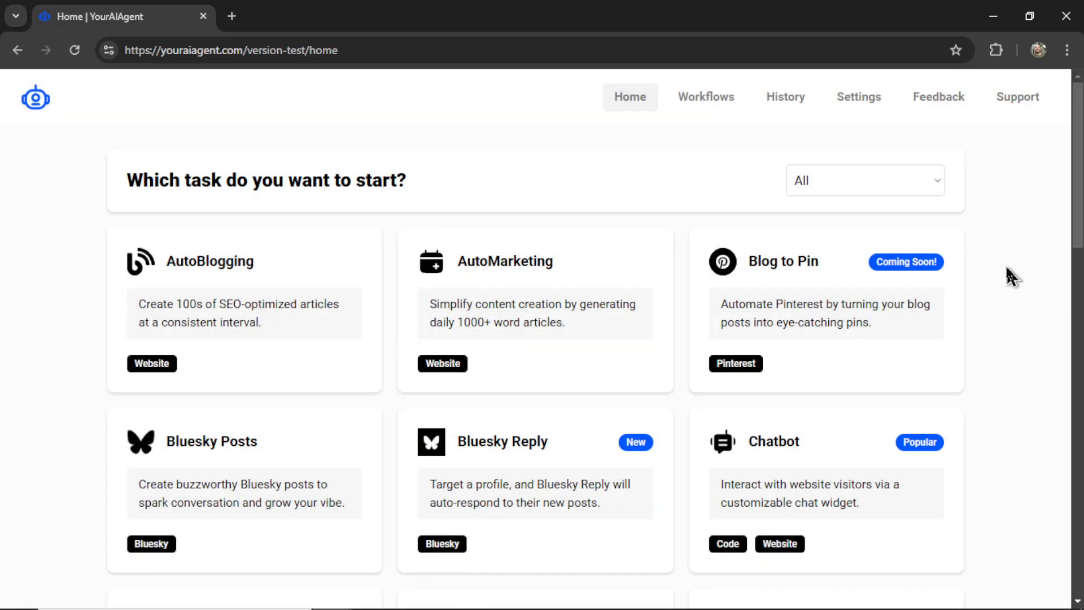
# Scroll the YourAIAgent home page down and open the SERP Writer card
pyautogui.moveTo(1078, 152); pyautogui.dragTo(1079, 357)
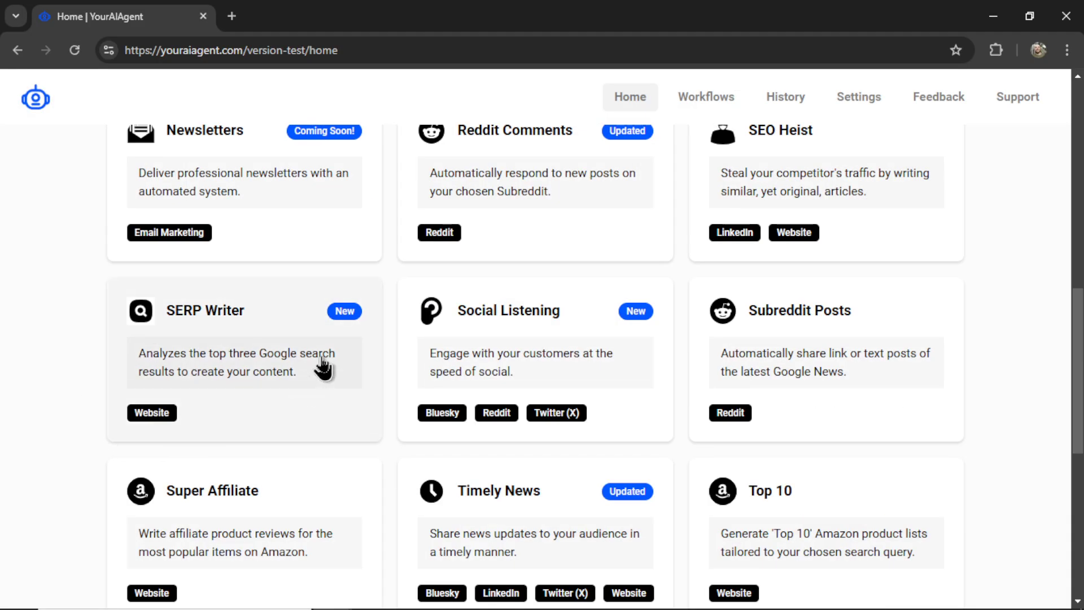
pyautogui.click(322, 365)
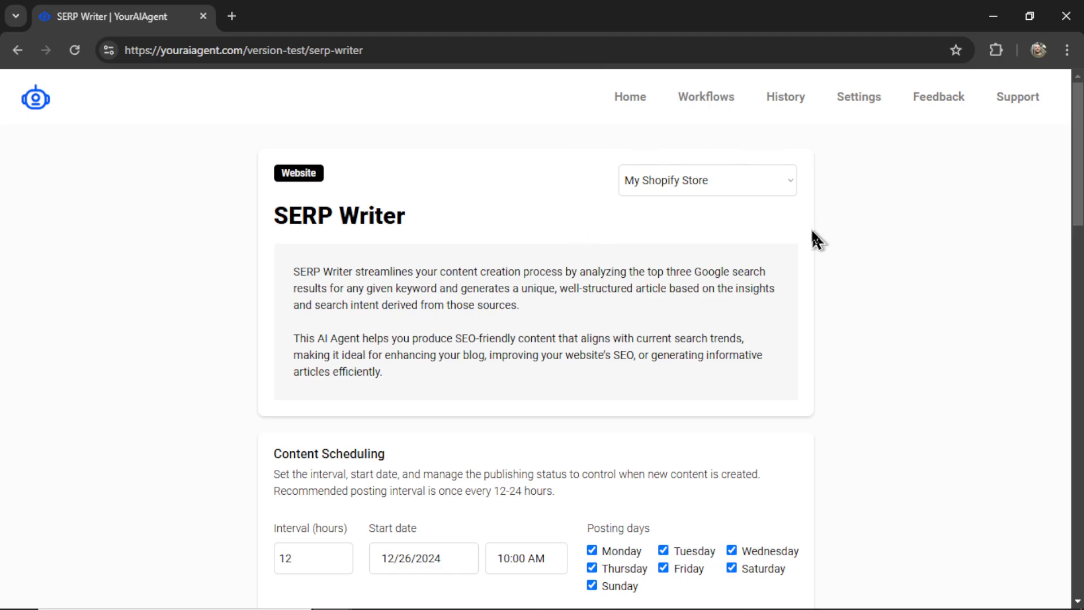
pyautogui.click(759, 184)
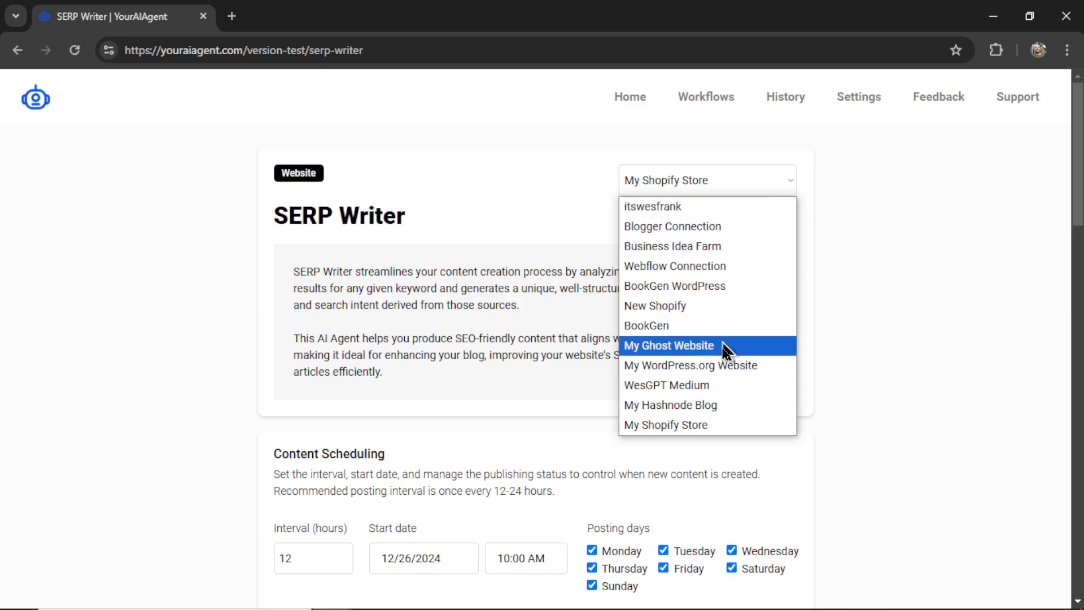
pyautogui.click(734, 428)
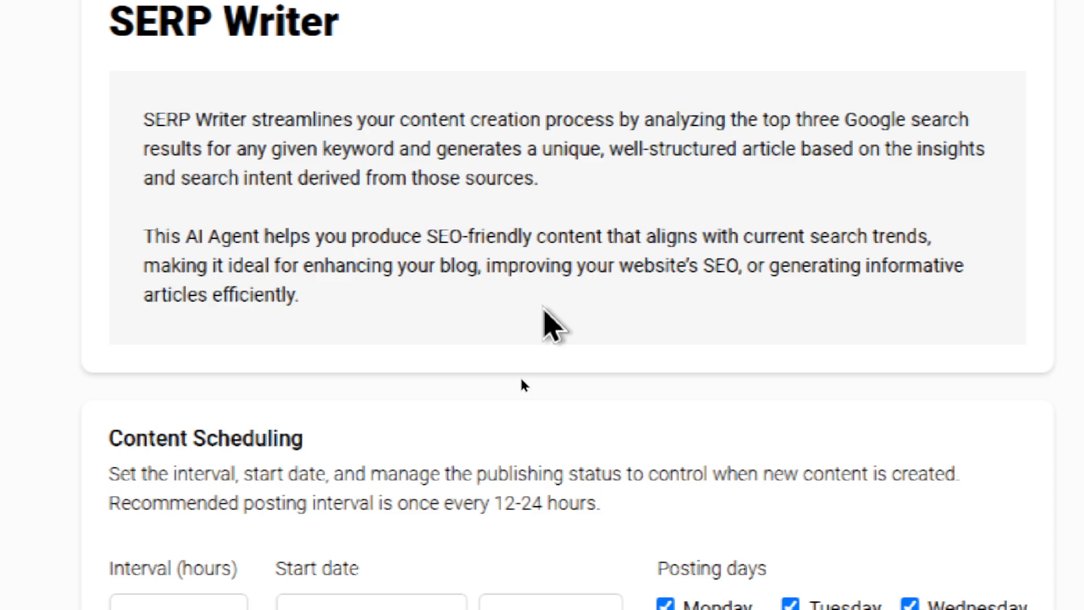
pyautogui.scroll(-2, 545, 310)
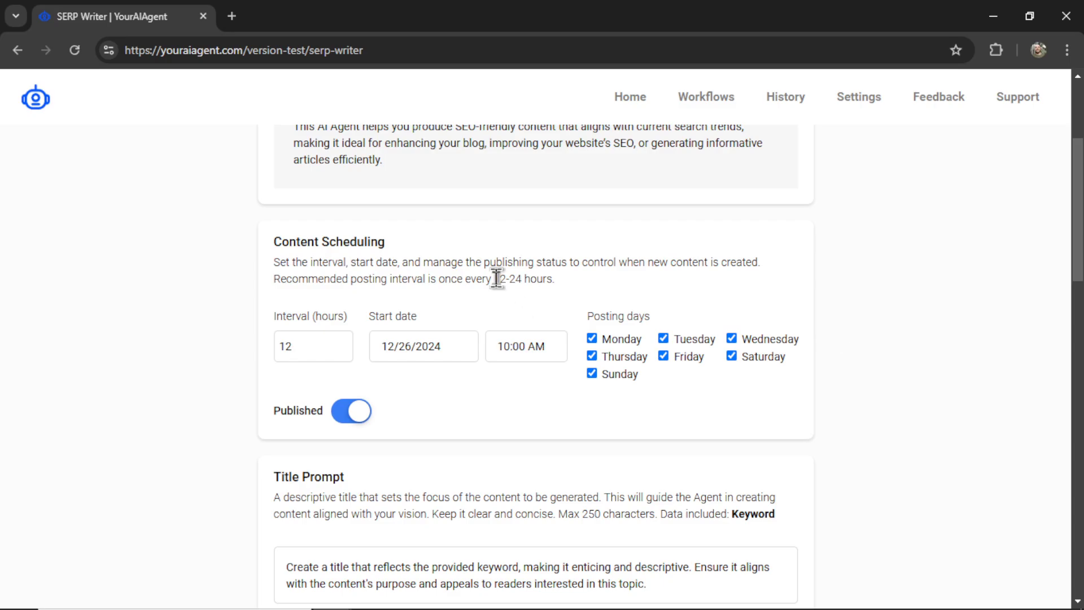
pyautogui.moveTo(495, 279); pyautogui.dragTo(554, 281)
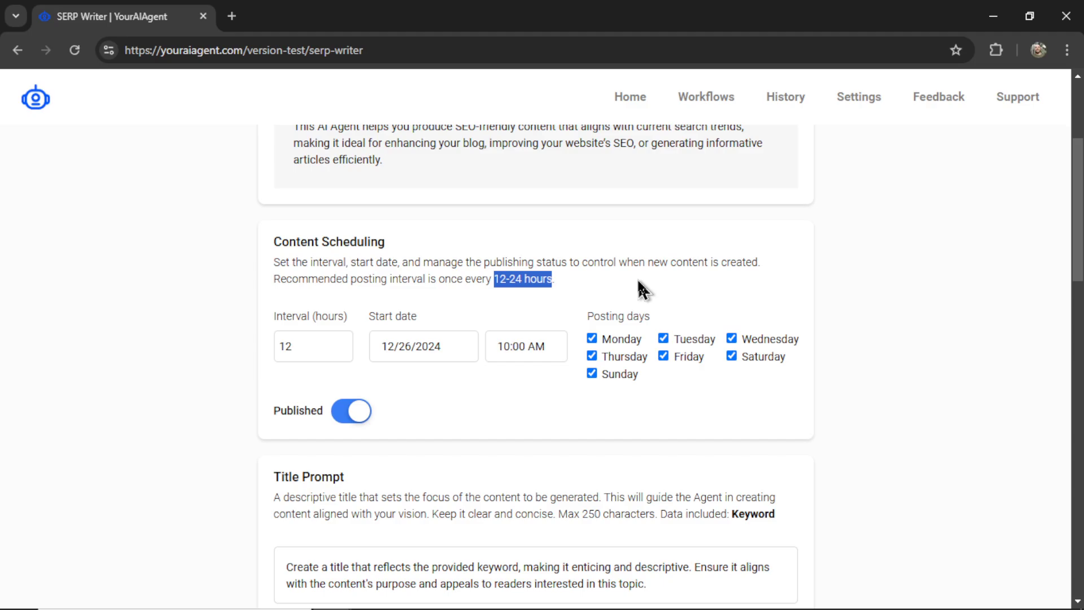
pyautogui.click(602, 286)
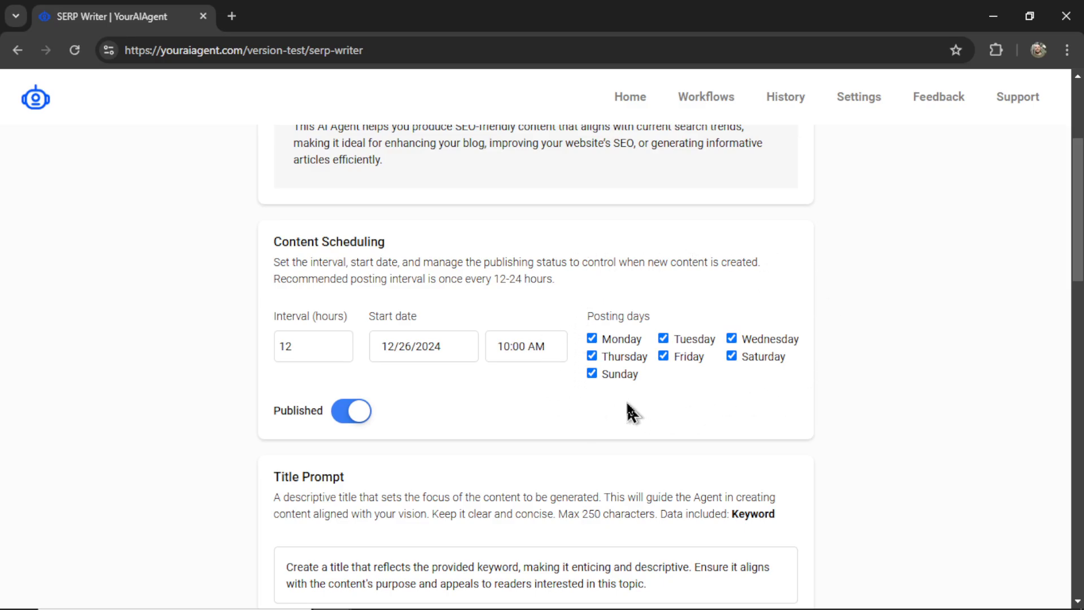
pyautogui.click(591, 373)
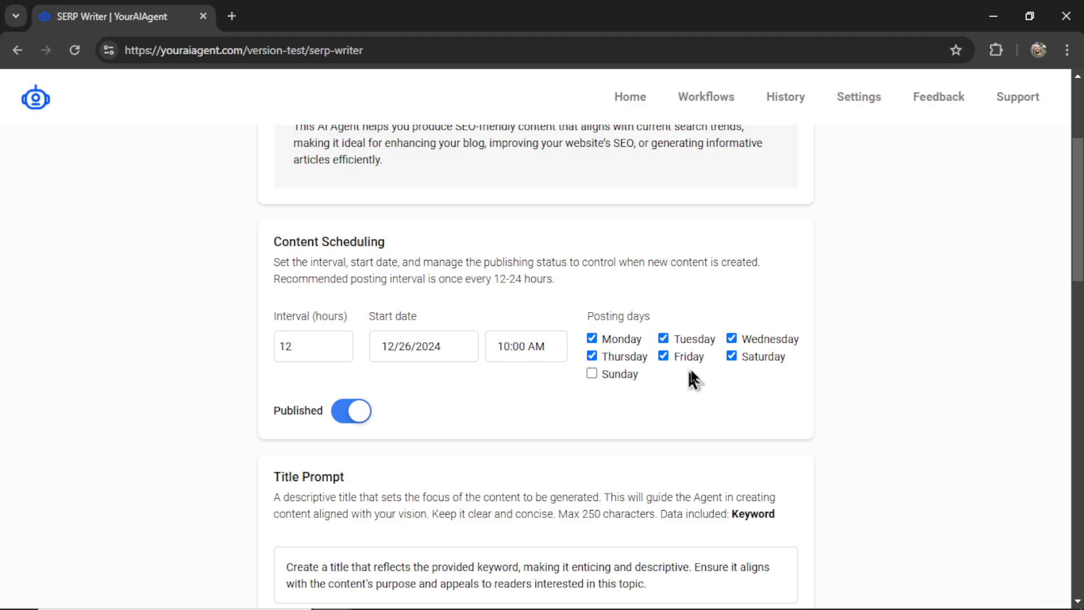
pyautogui.click(732, 354)
pyautogui.click(347, 415)
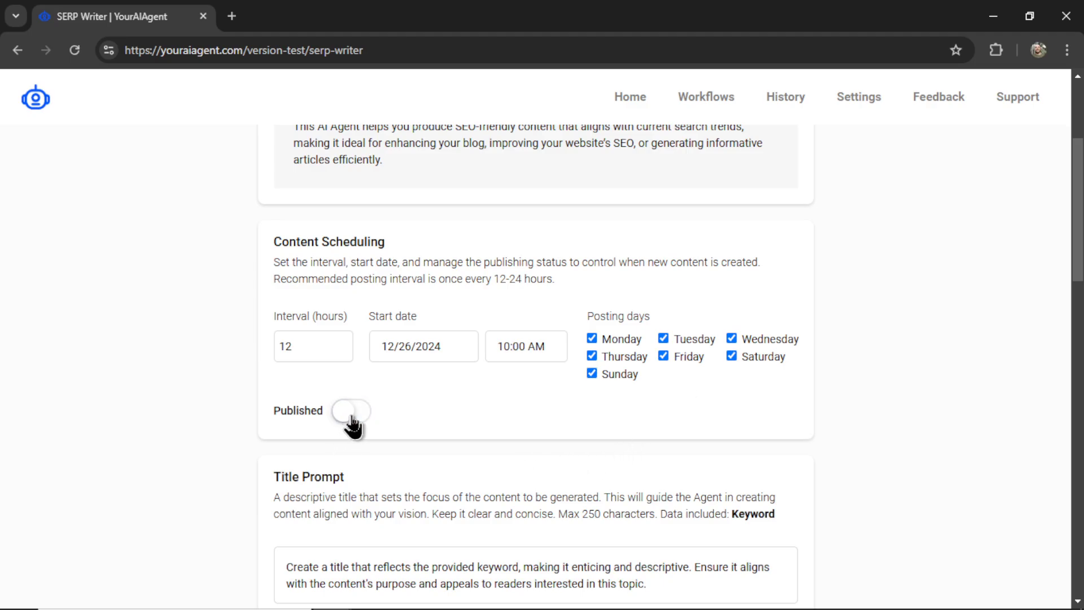
pyautogui.click(353, 415)
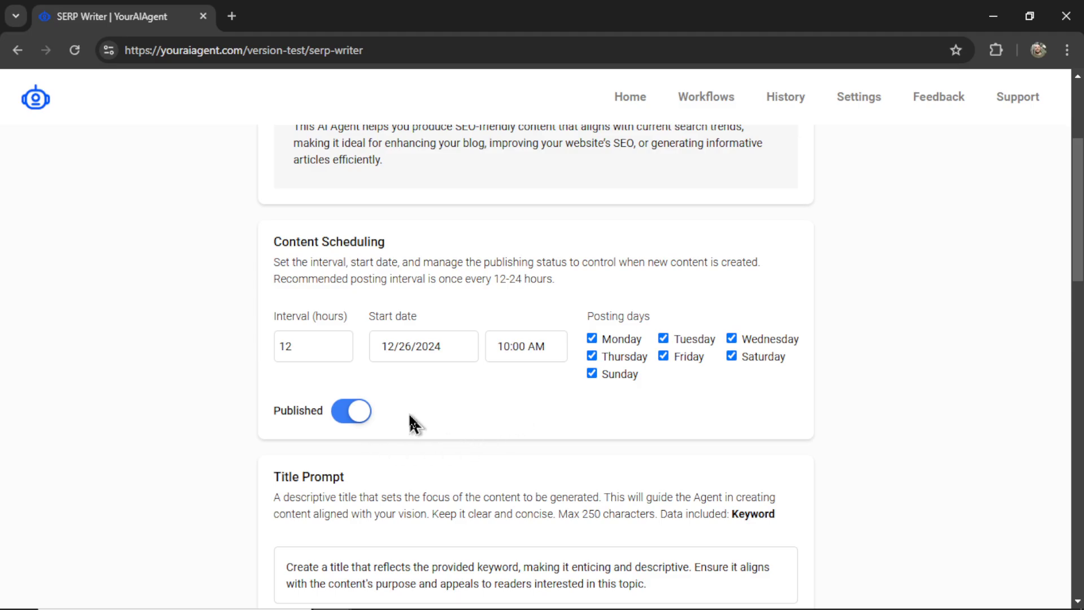
# Add 'how to bake cookies' as the first keyword, noting the 200-keyword limit
pyautogui.scroll(-3, 655, 426)
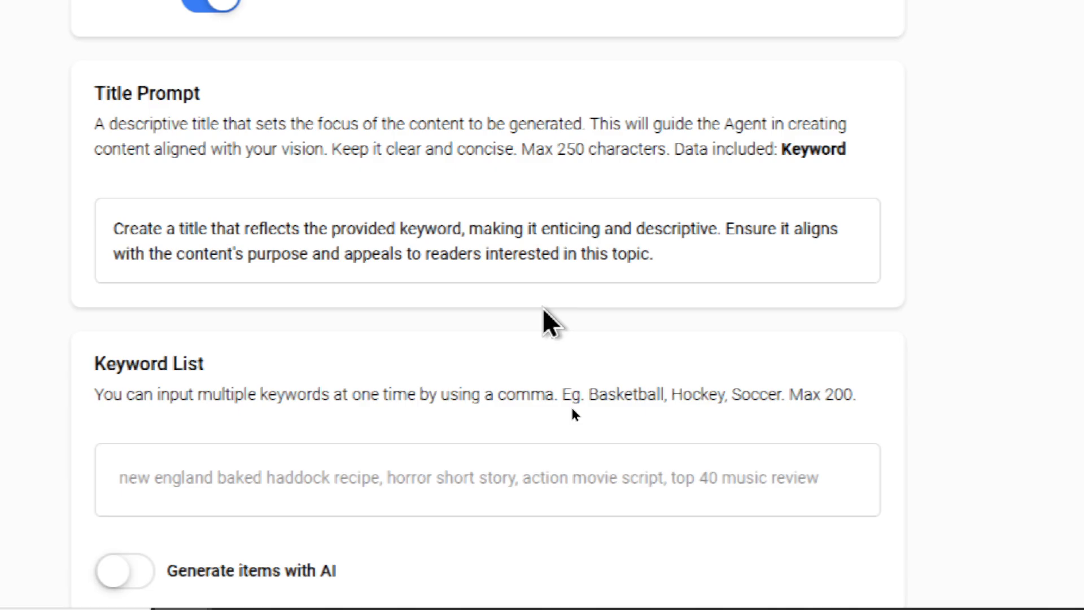
pyautogui.scroll(-3, 544, 310)
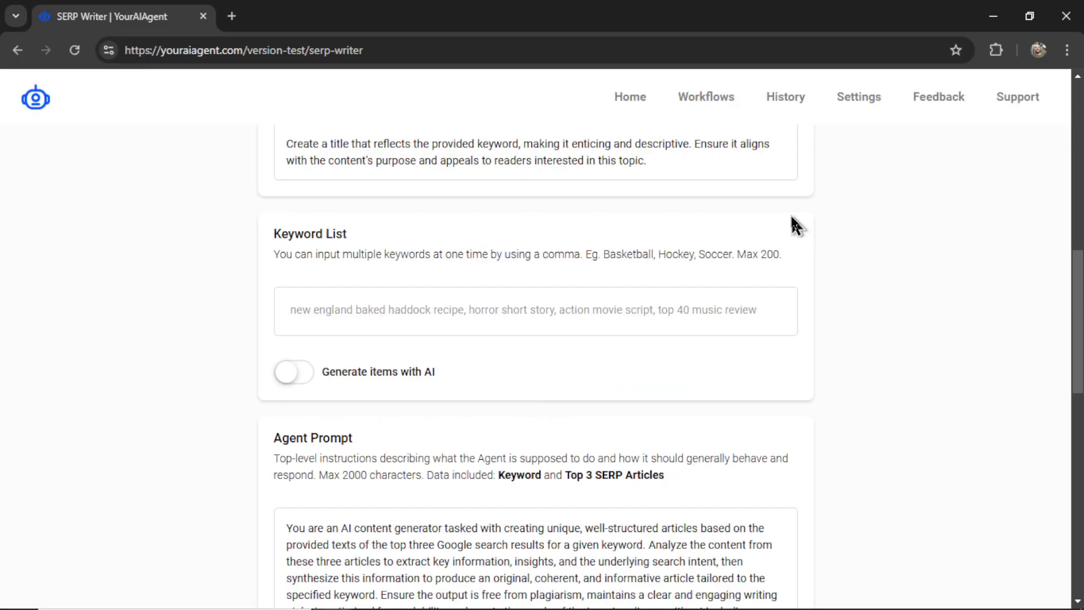
pyautogui.moveTo(737, 254); pyautogui.dragTo(787, 267)
pyautogui.click(363, 312)
pyautogui.write('how to')
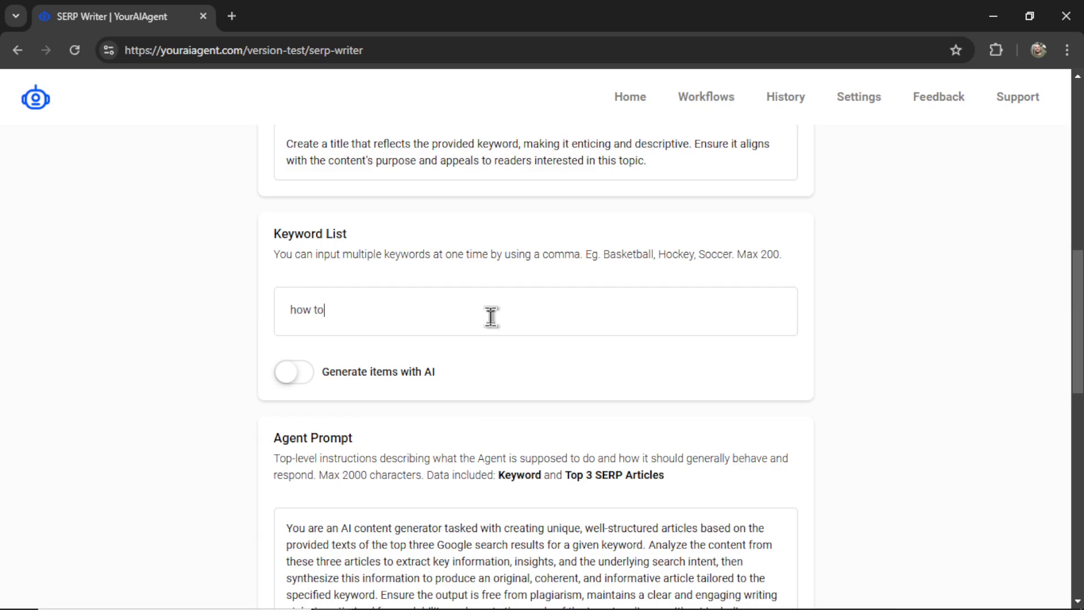
pyautogui.write(' bake cookies')
pyautogui.press('Return')
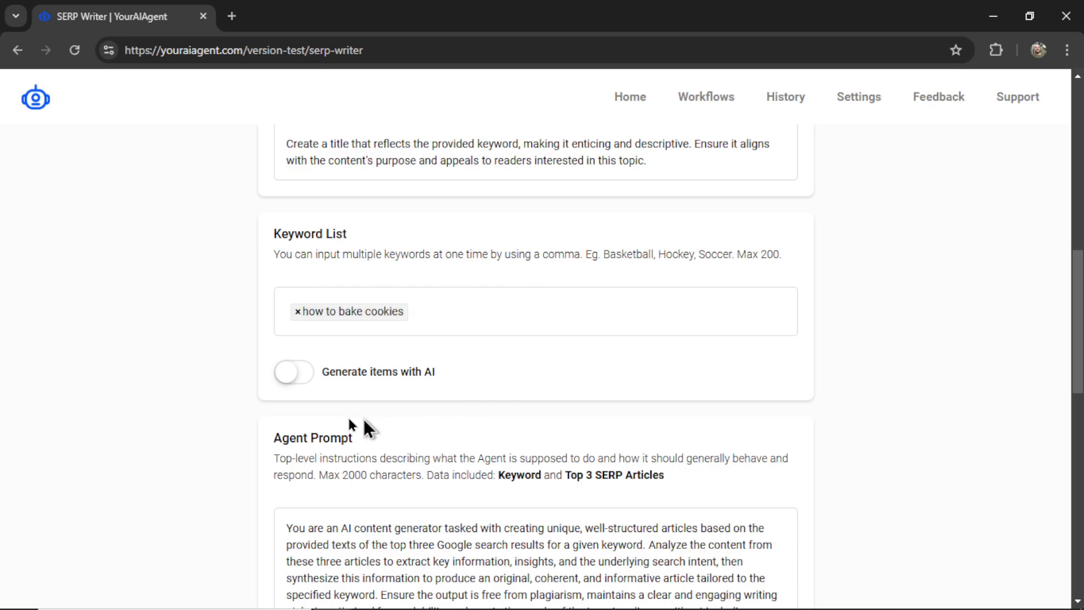
# Generate AI keyword suggestions from the pasted cookie-baking topic
pyautogui.click(293, 372)
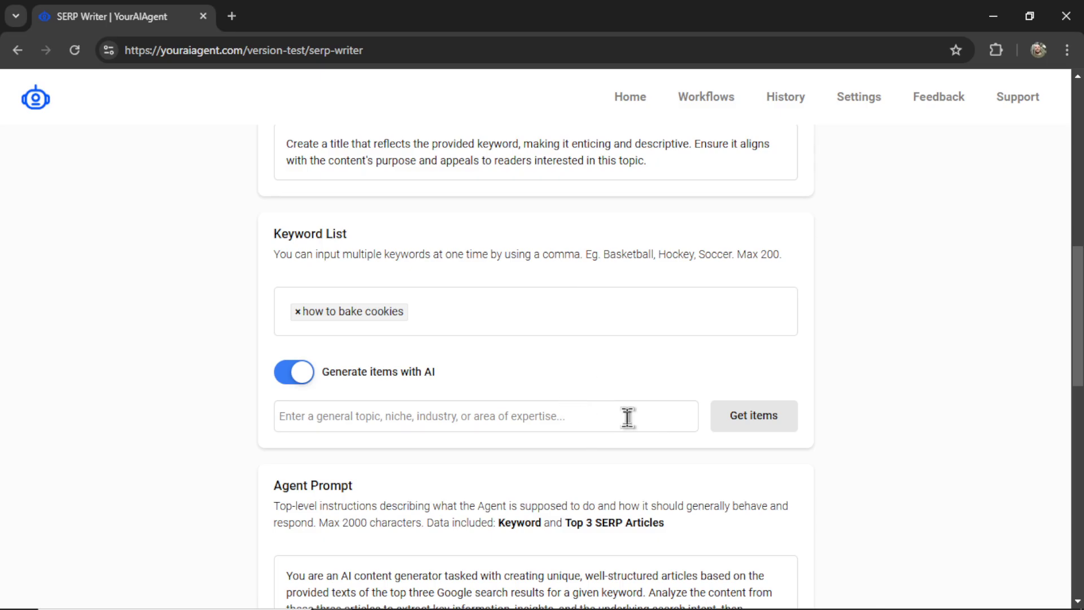
pyautogui.write('baking cookies')
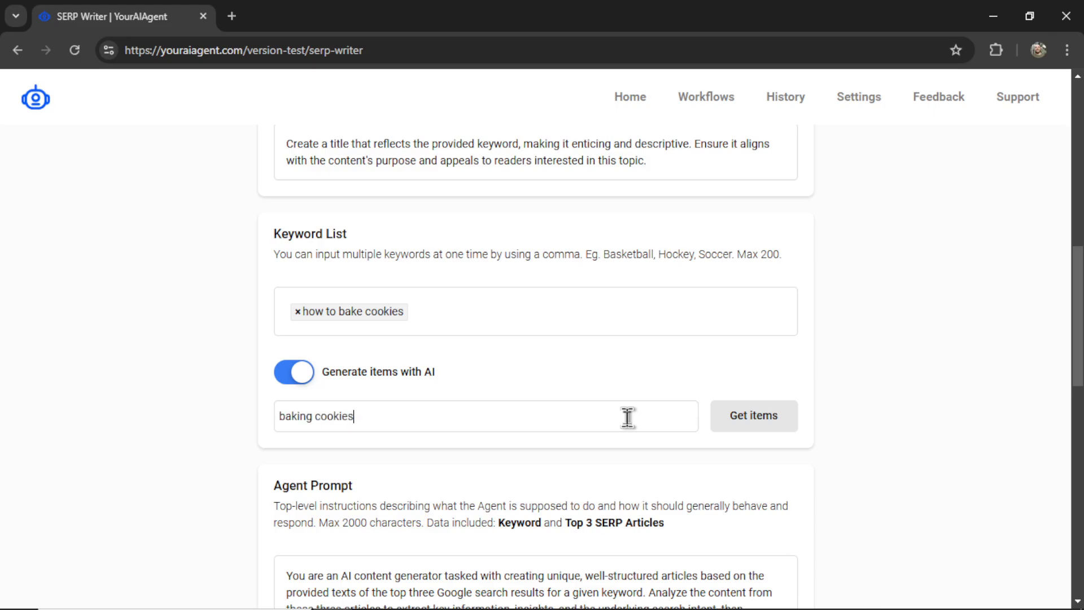
pyautogui.click(770, 423)
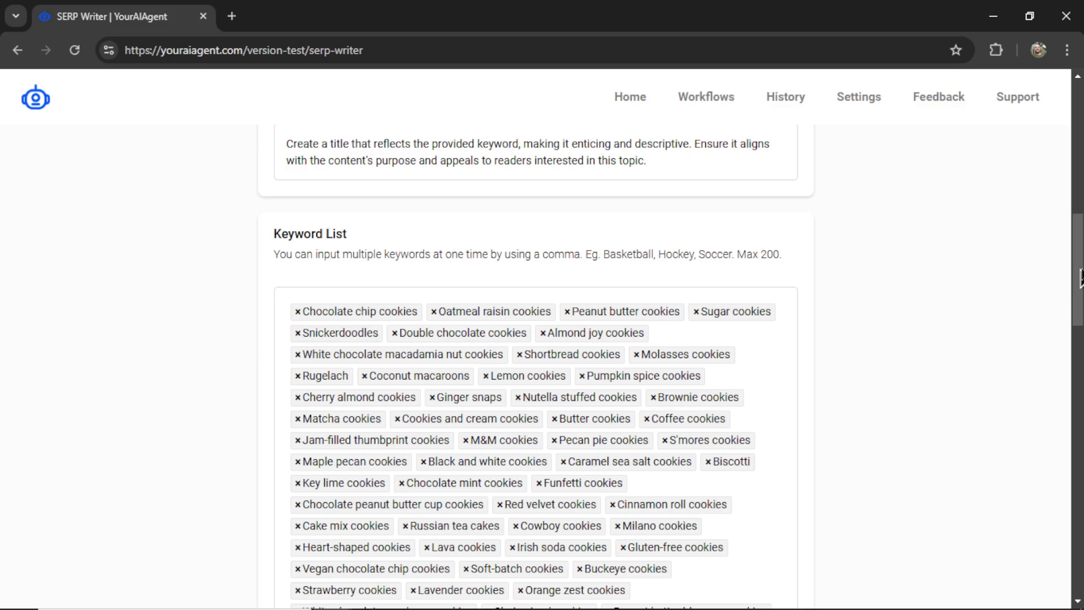
# Remove Smoked sea salt cookies from the generated keyword list and review it
pyautogui.moveTo(1080, 274); pyautogui.dragTo(1080, 342)
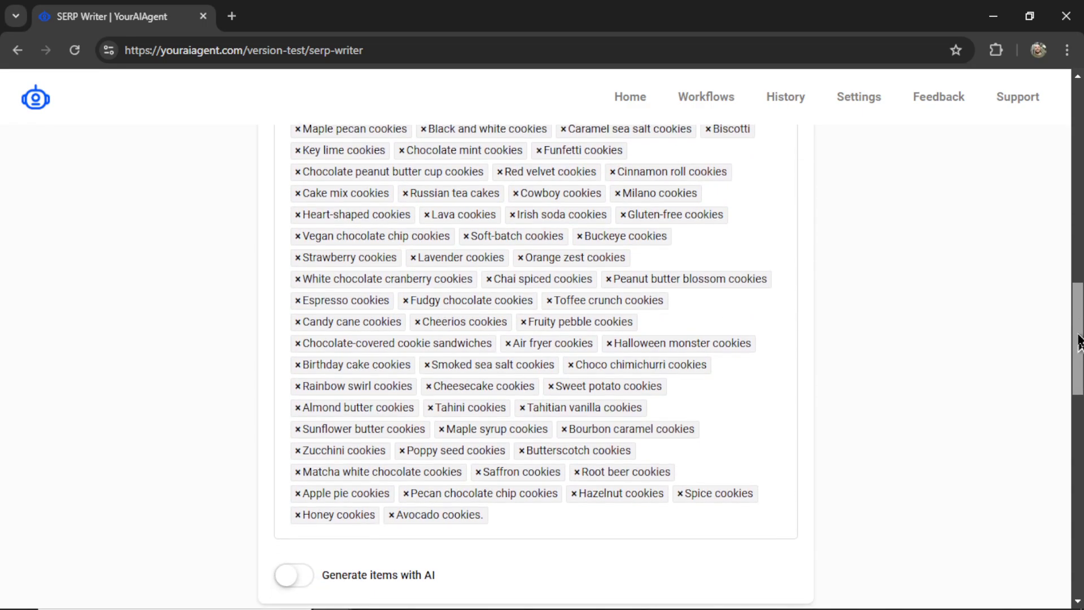
pyautogui.click(428, 366)
pyautogui.scroll(-2, 714, 387)
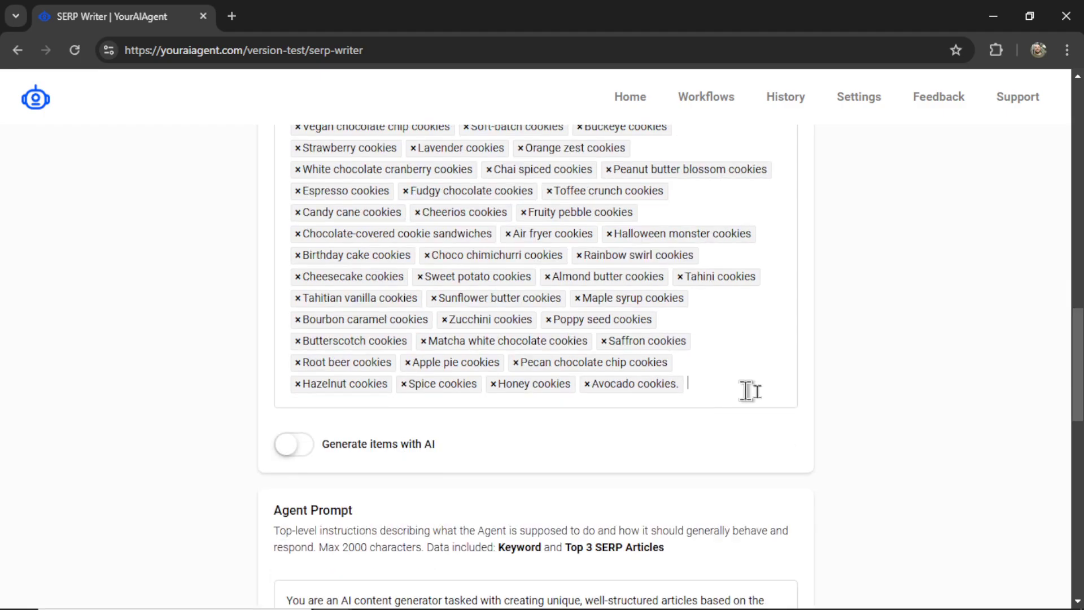
pyautogui.scroll(4, 752, 390)
pyautogui.scroll(2, 870, 310)
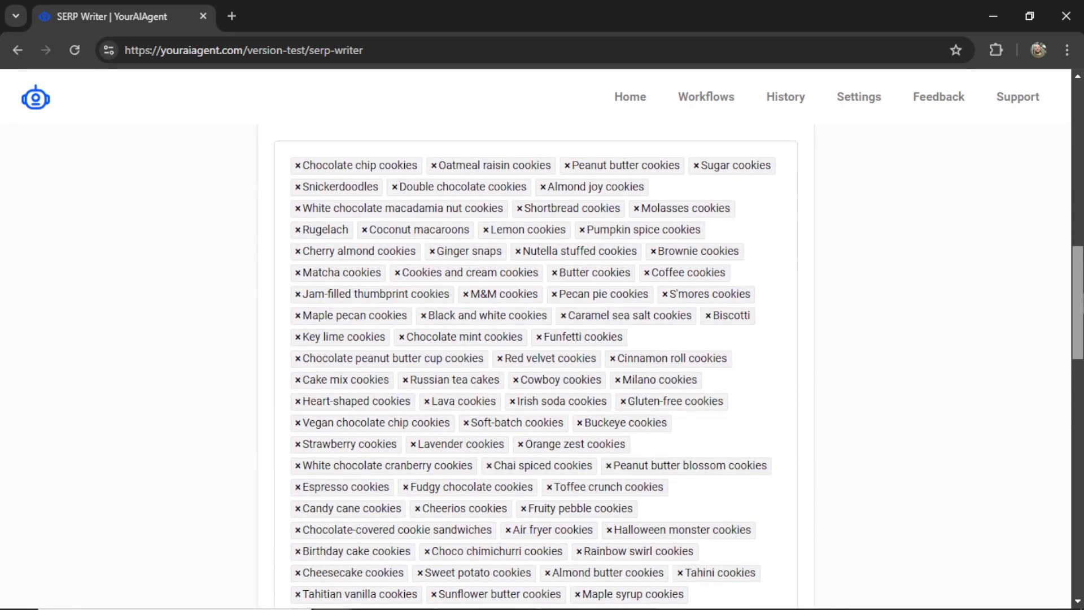
pyautogui.scroll(-10, 870, 309)
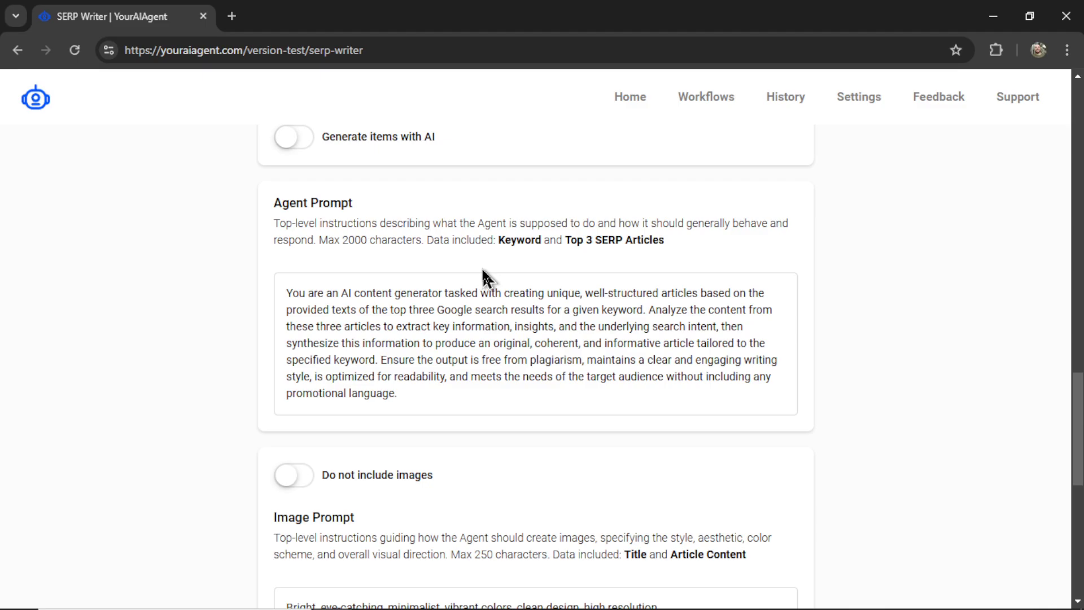
pyautogui.moveTo(498, 242); pyautogui.dragTo(668, 252)
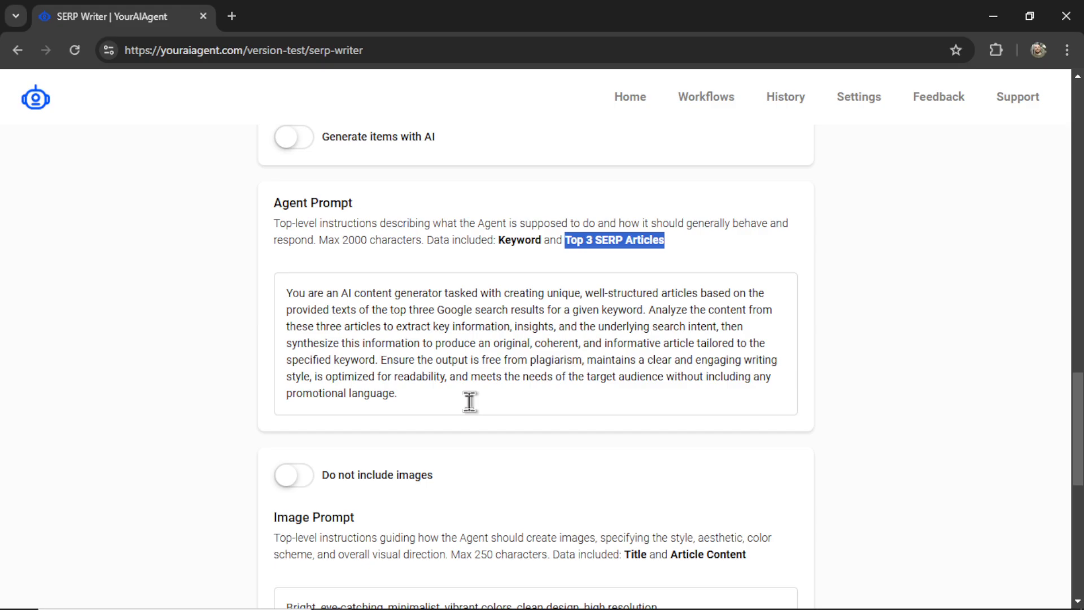
pyautogui.click(470, 402)
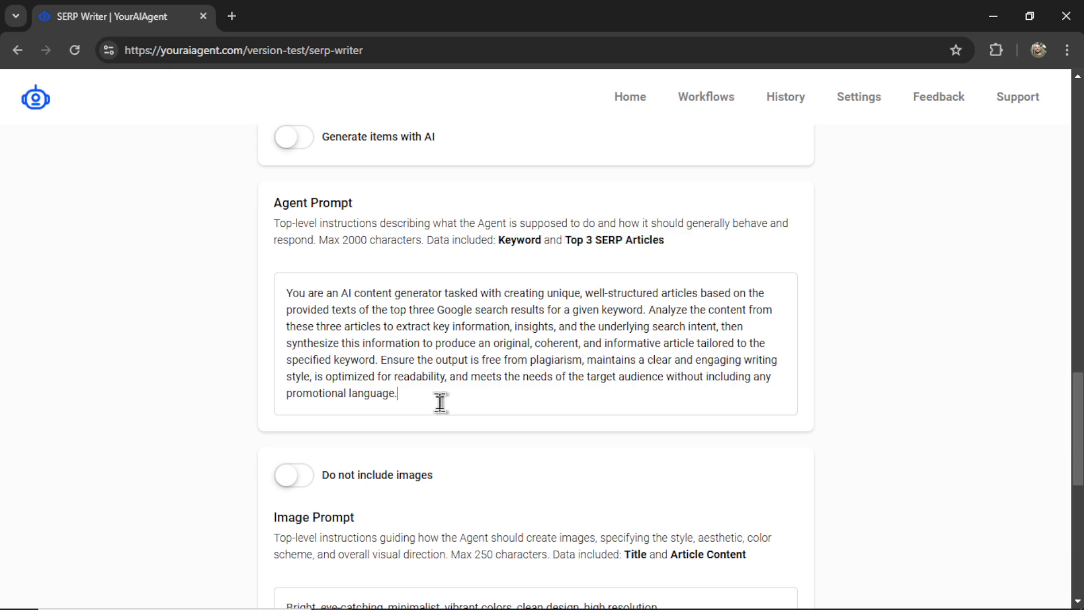
pyautogui.moveTo(439, 399); pyautogui.dragTo(285, 291)
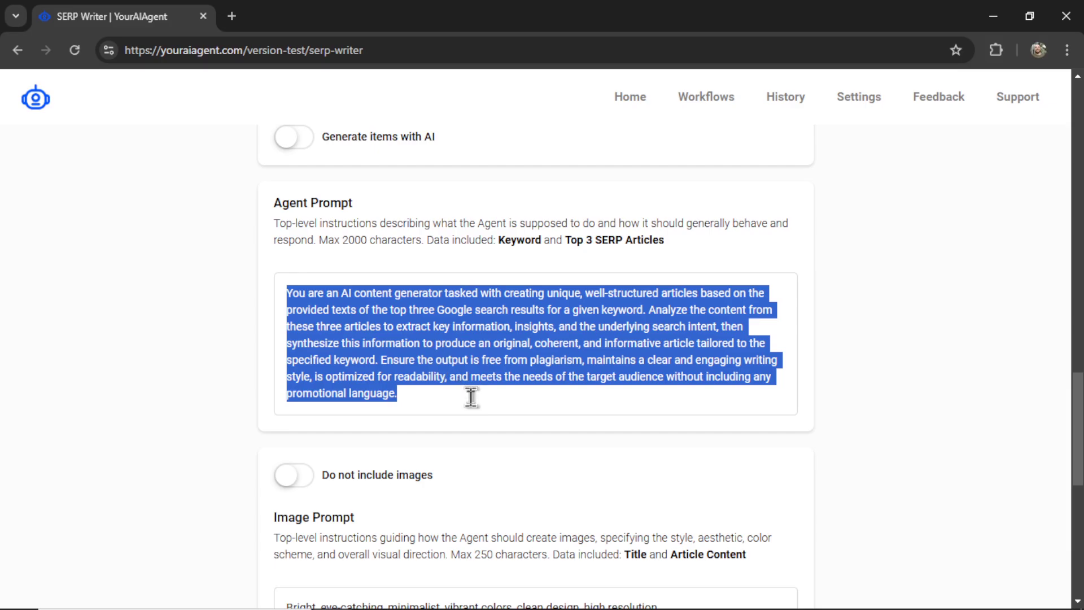
pyautogui.click(814, 356)
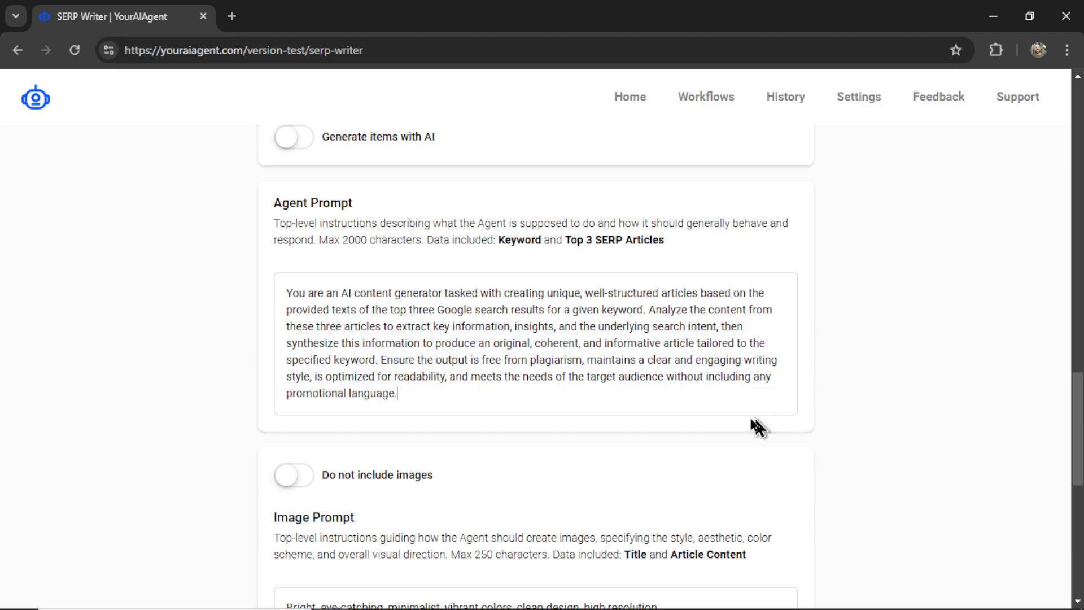
pyautogui.click(453, 399)
pyautogui.scroll(8, 453, 399)
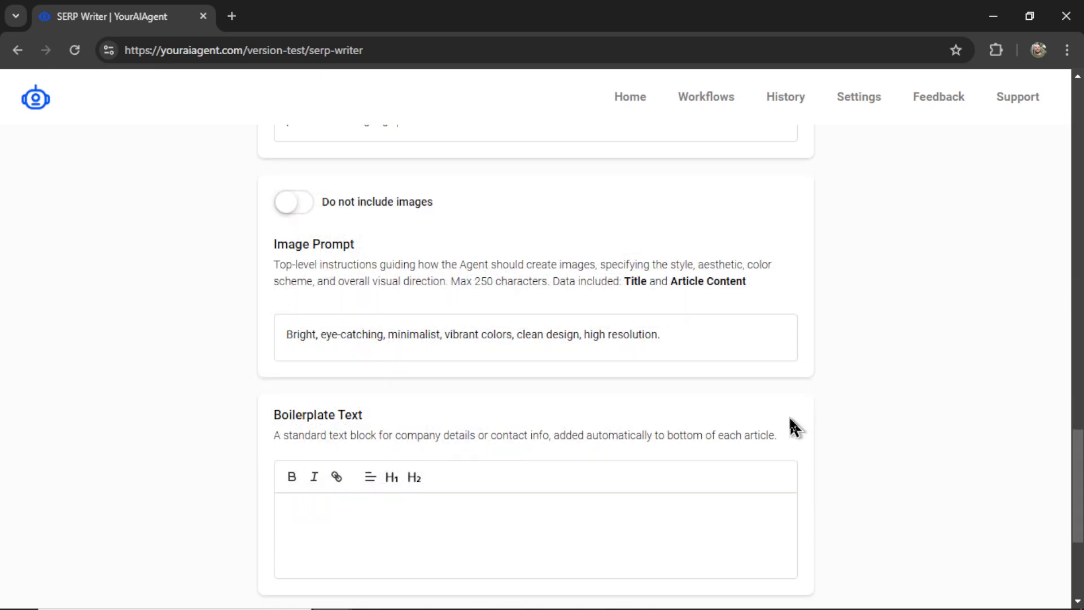
pyautogui.click(294, 202)
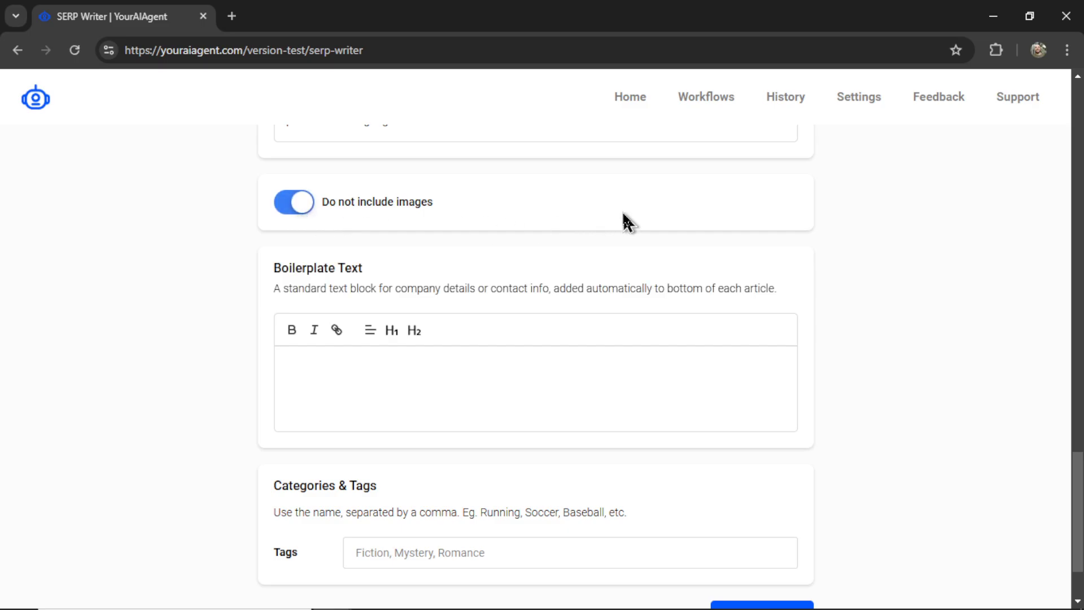
pyautogui.click(291, 205)
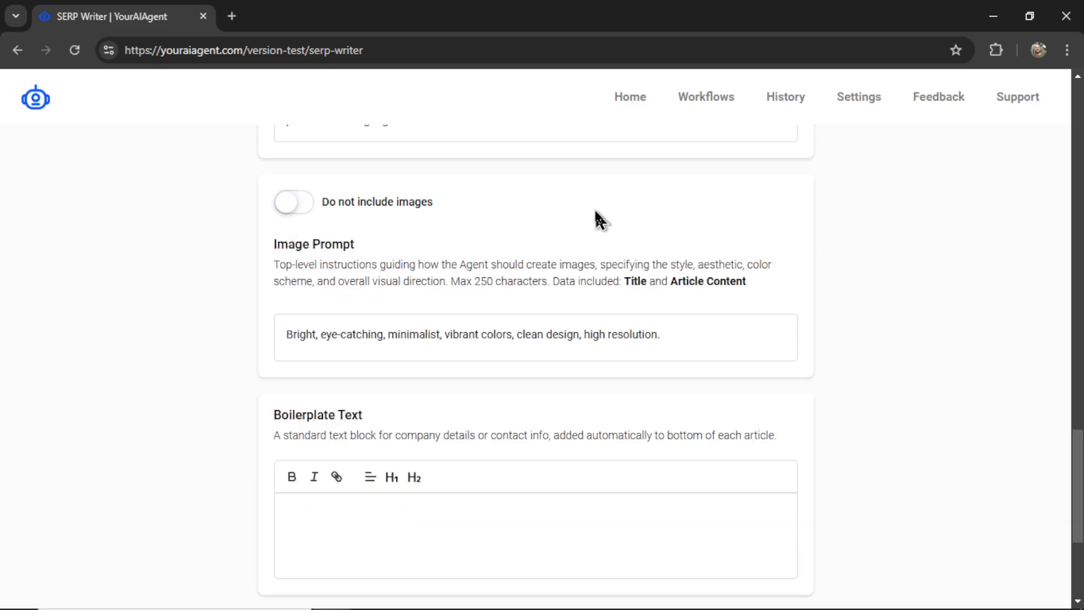
pyautogui.moveTo(286, 334); pyautogui.dragTo(666, 334)
pyautogui.click(437, 351)
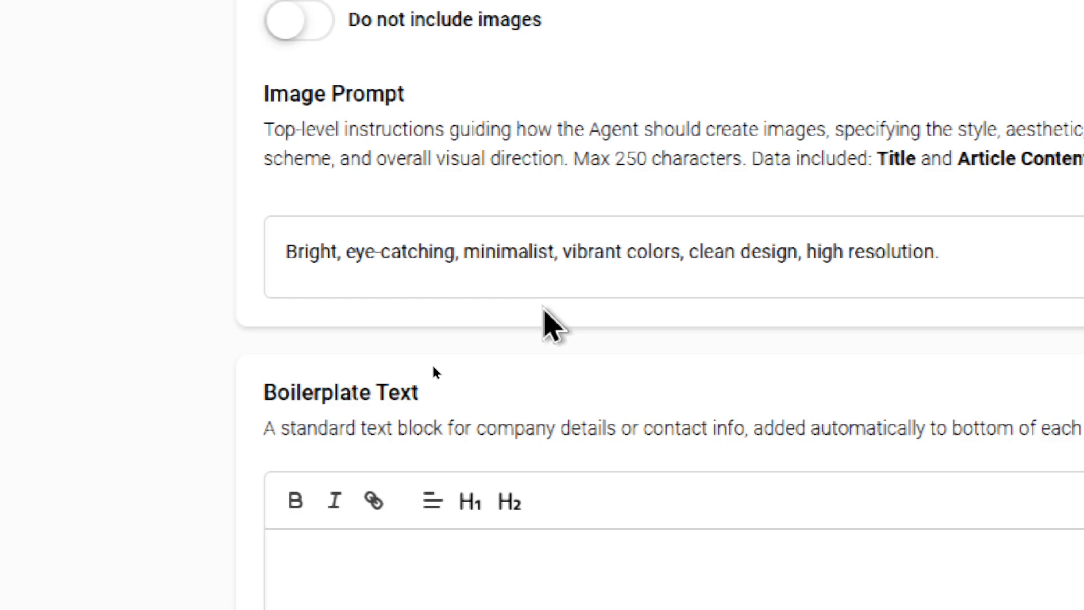
# Review the Boilerplate Text description and leave the Boilerplate editor empty
pyautogui.click(552, 331)
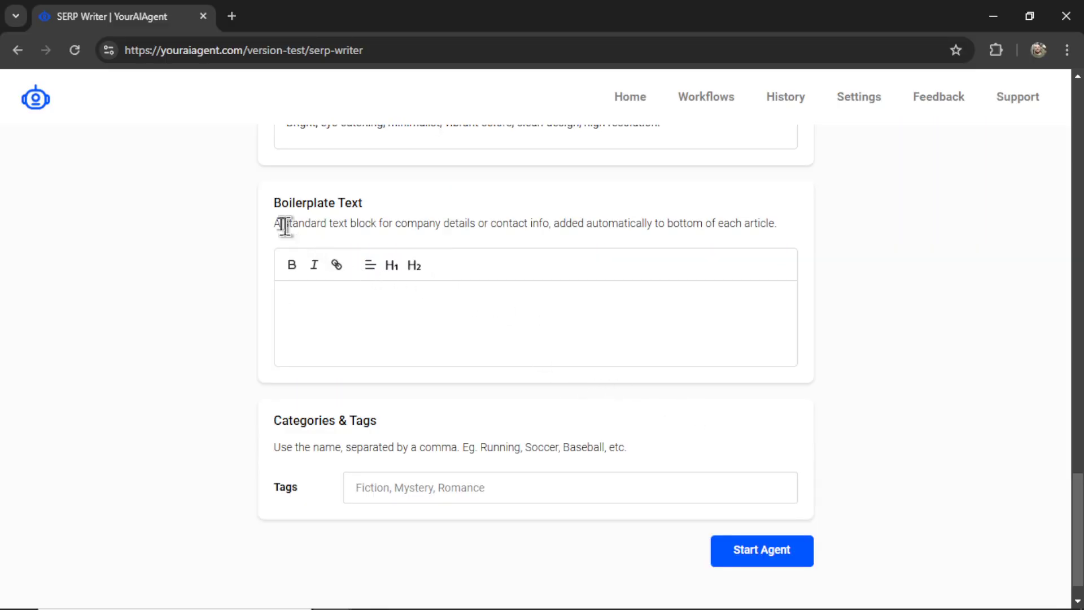
pyautogui.moveTo(273, 224); pyautogui.dragTo(373, 224)
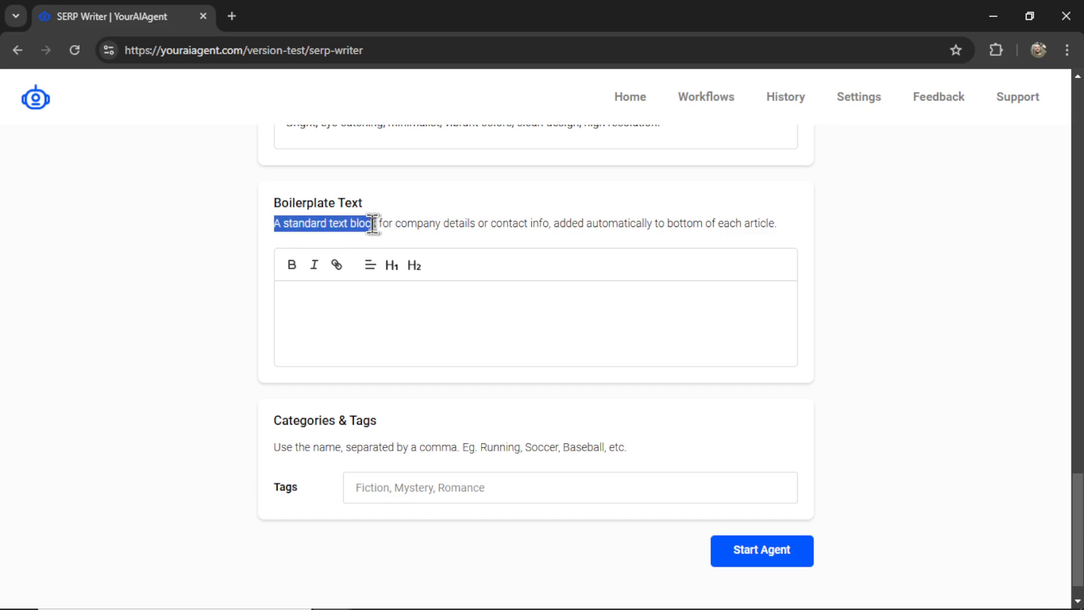
pyautogui.click(556, 328)
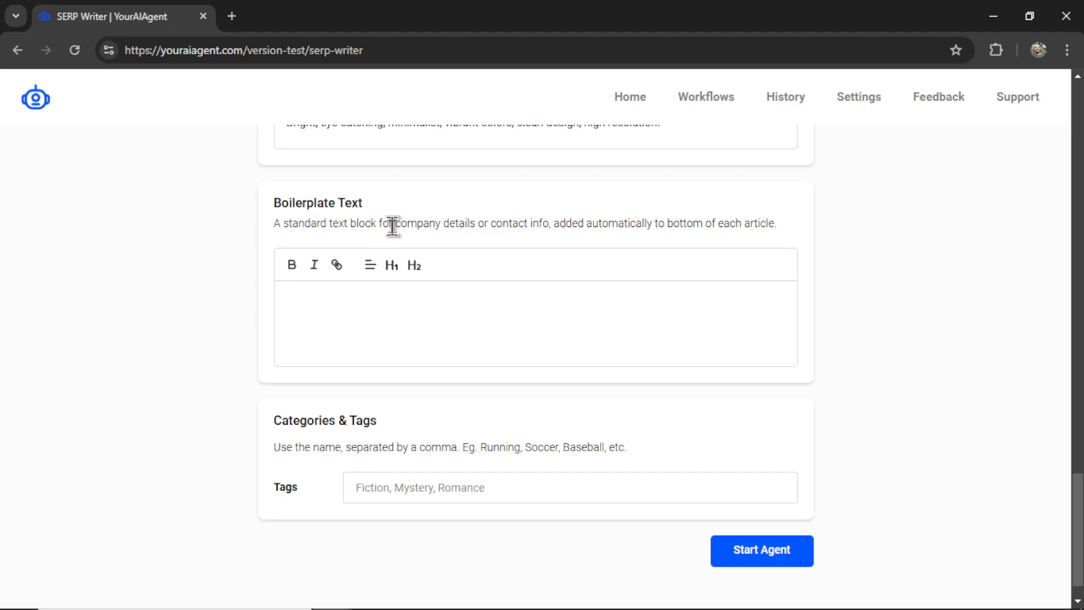
pyautogui.moveTo(395, 223); pyautogui.dragTo(557, 223)
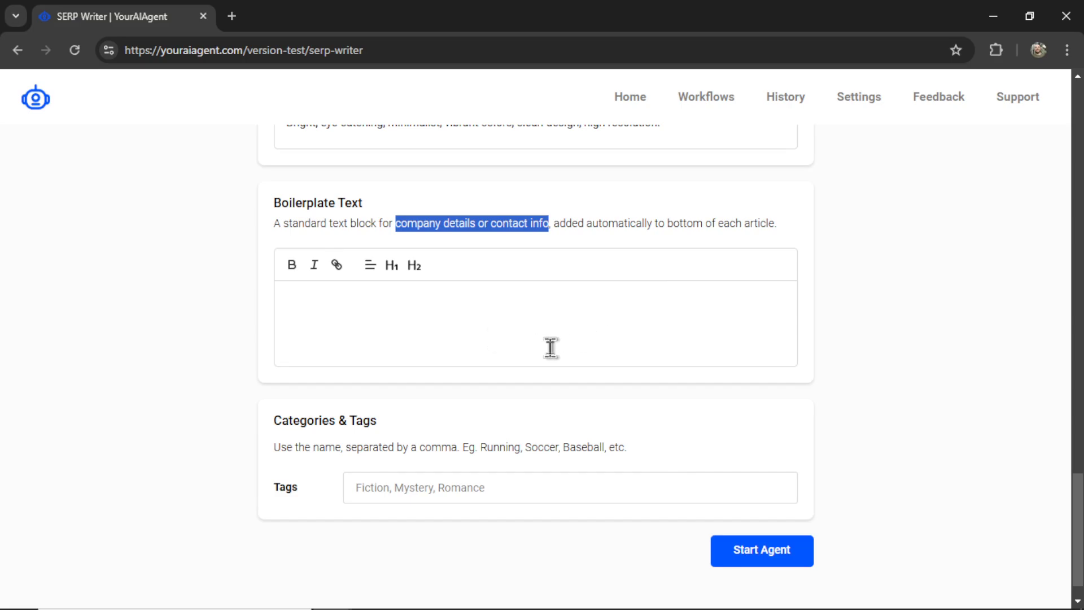
pyautogui.click(318, 359)
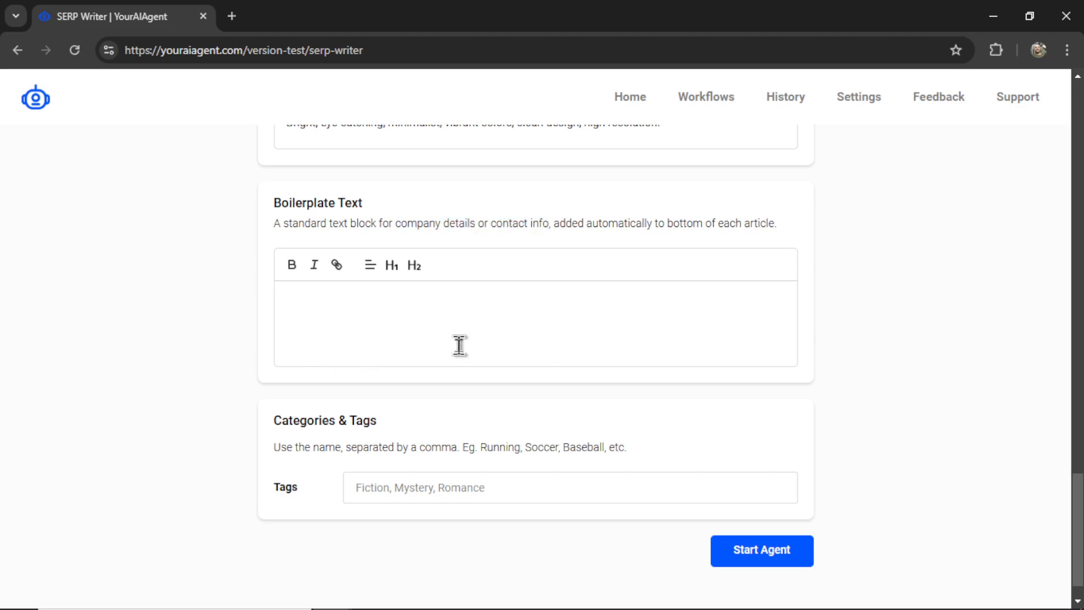
pyautogui.scroll(-1, 600, 334)
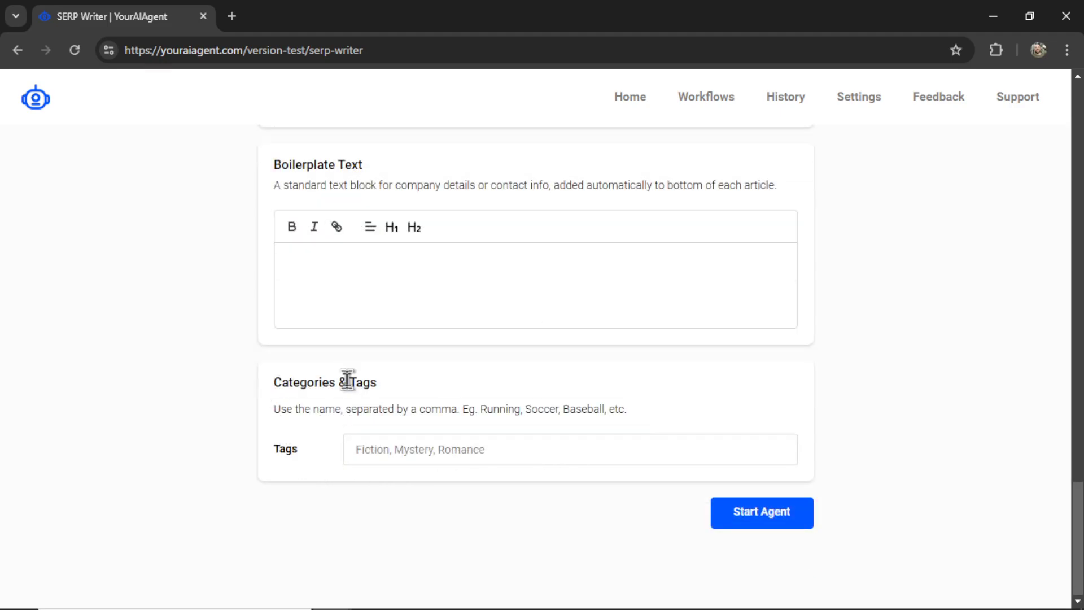
# Tag the articles 'Recipes, cookies, baking' and start the SERP Writer agent
pyautogui.click(477, 451)
pyautogui.write('Recipes, cookies,')
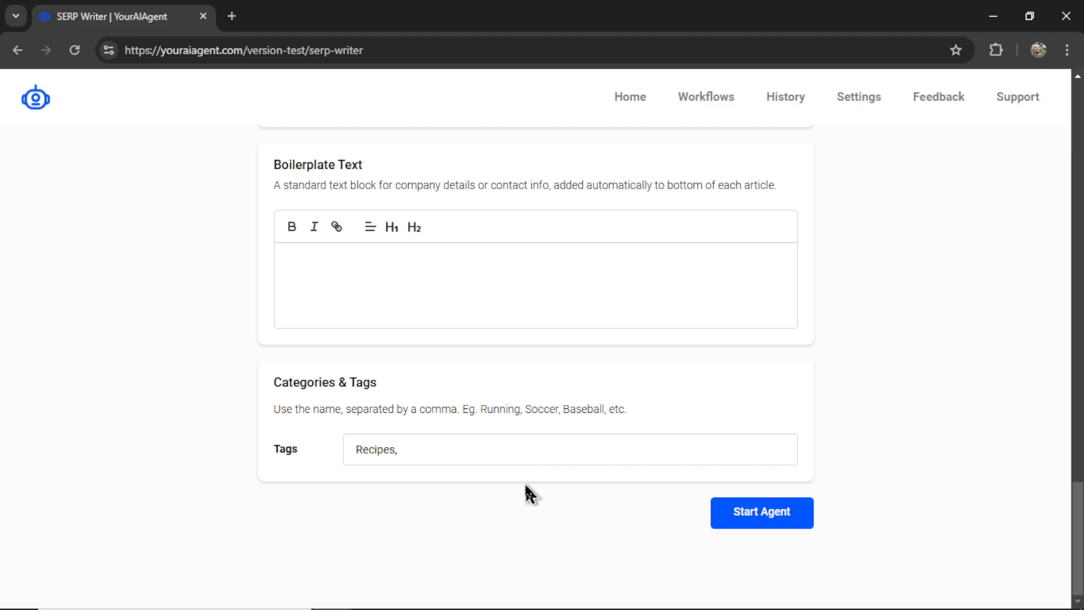
pyautogui.write(' baking')
pyautogui.click(778, 529)
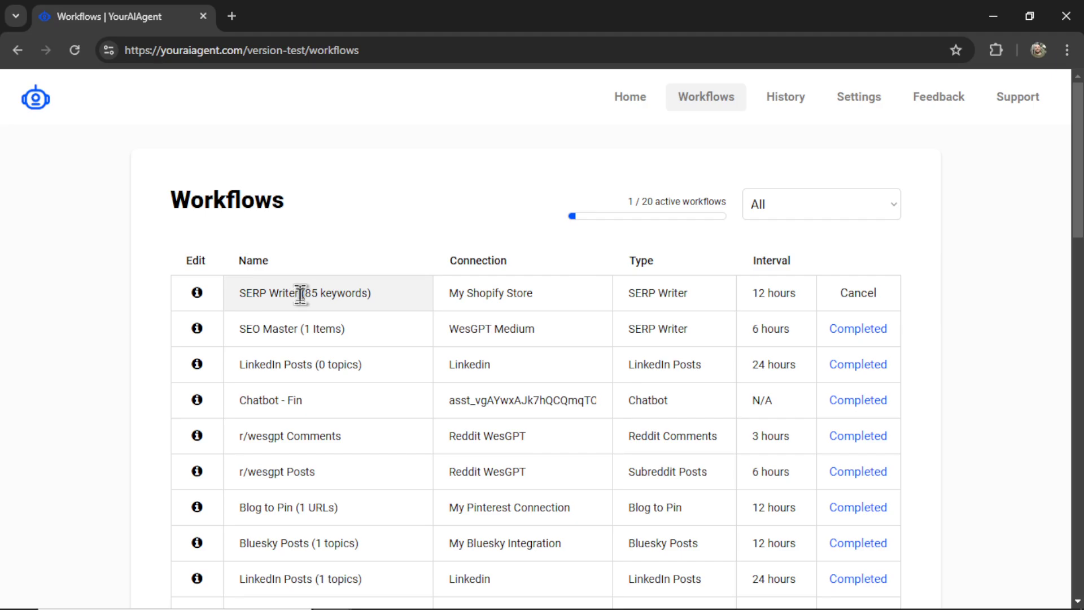
# Open the SERP Writer (85 keywords) workflow settings and review its schedule and keyword list
pyautogui.moveTo(299, 293); pyautogui.dragTo(237, 292)
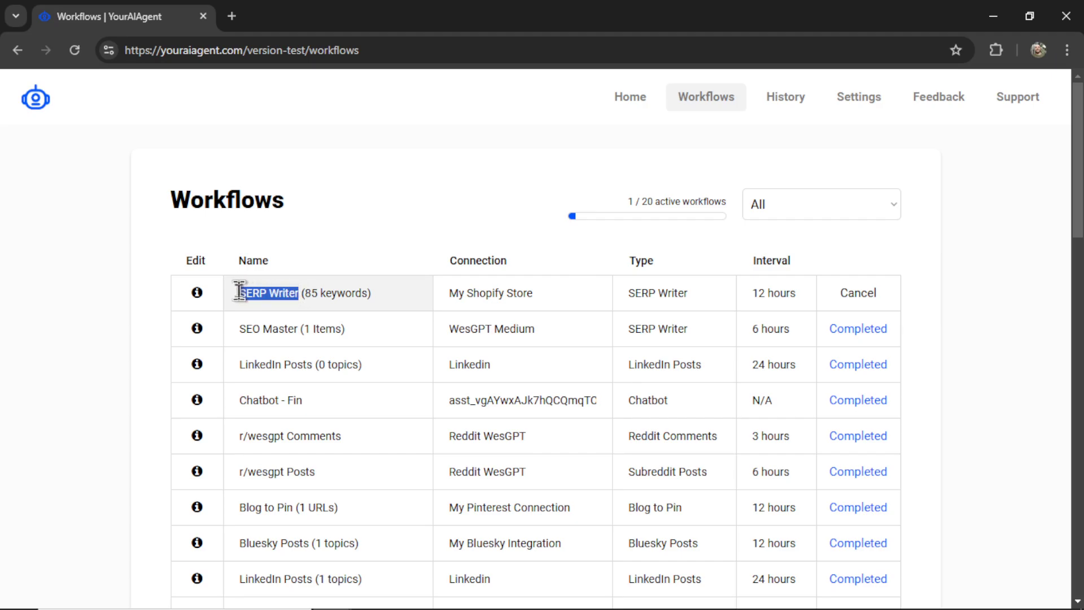
pyautogui.click(197, 293)
pyautogui.scroll(-4, 643, 318)
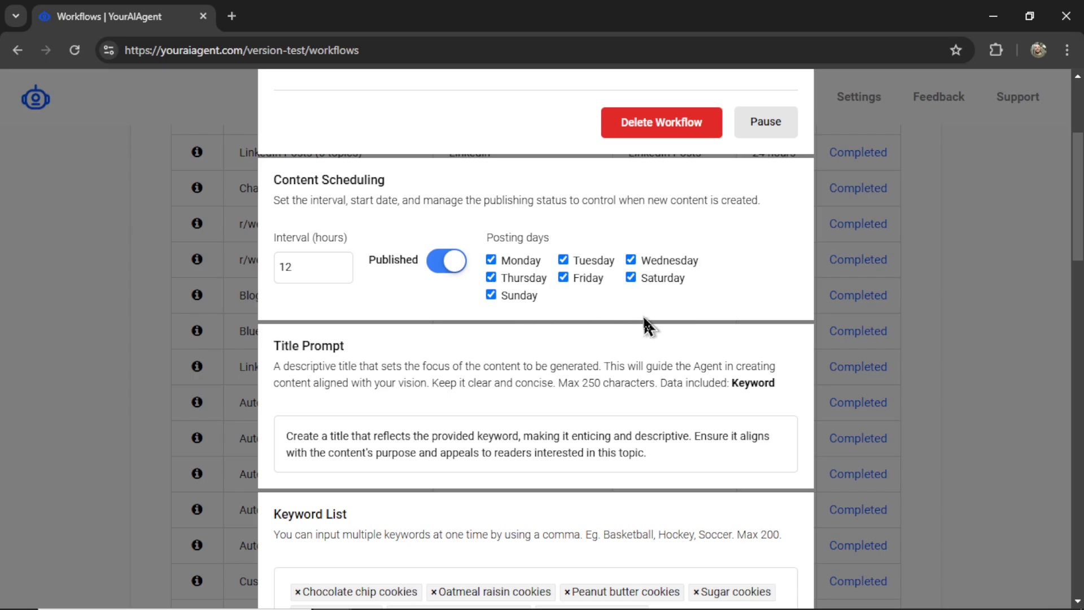
pyautogui.scroll(-5, 696, 310)
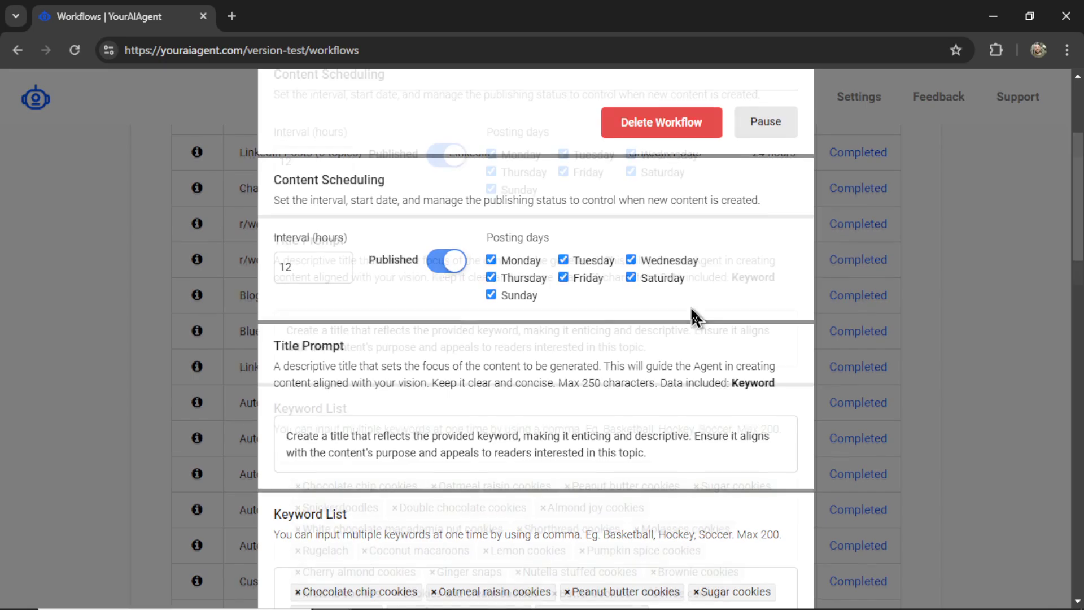
pyautogui.scroll(-12, 689, 311)
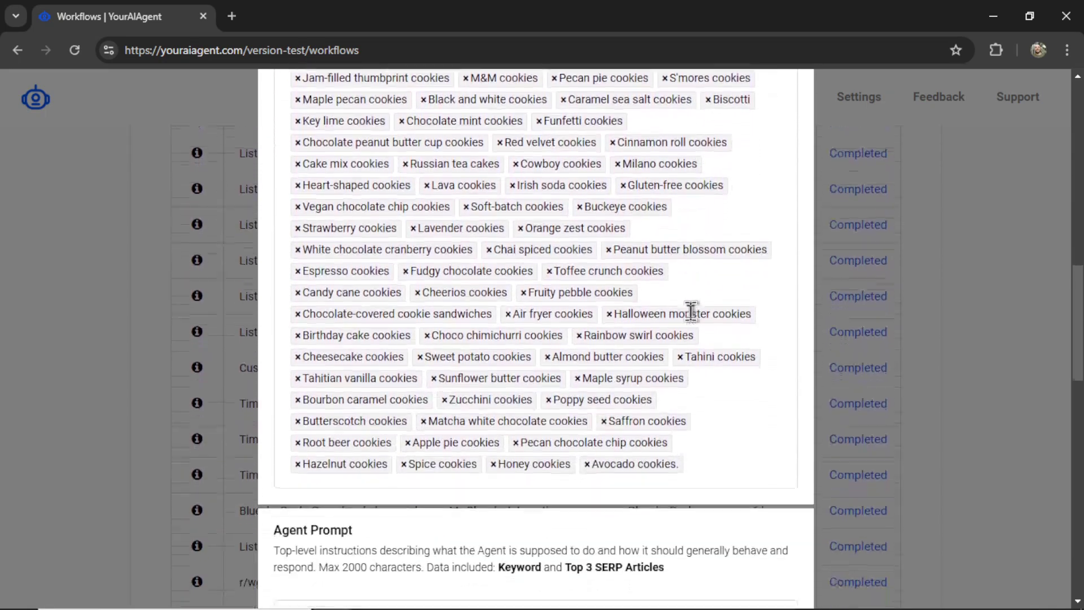
pyautogui.scroll(-5, 690, 312)
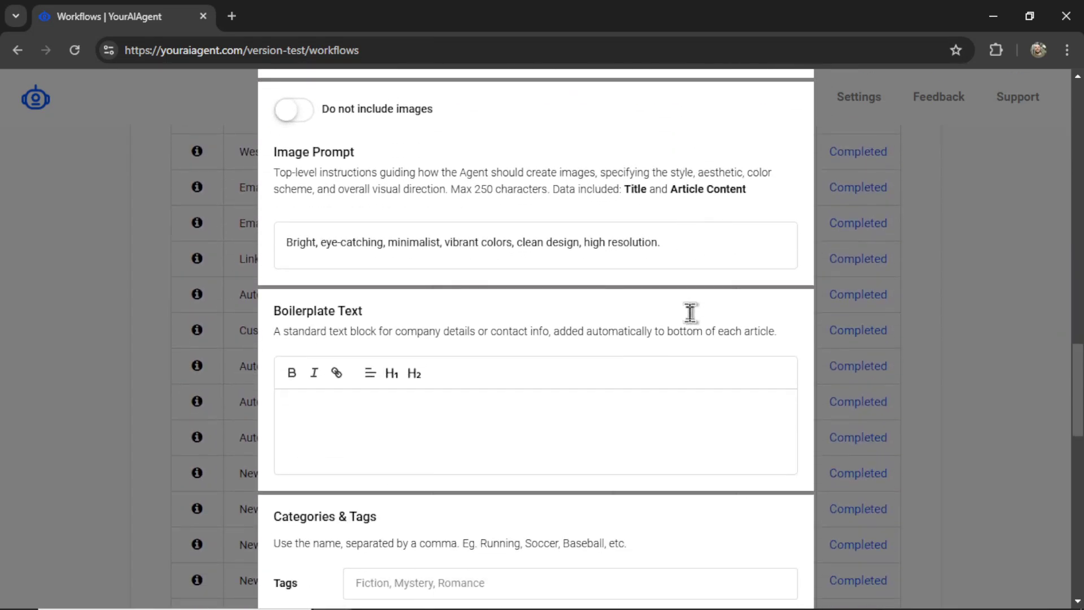
pyautogui.scroll(-1, 644, 339)
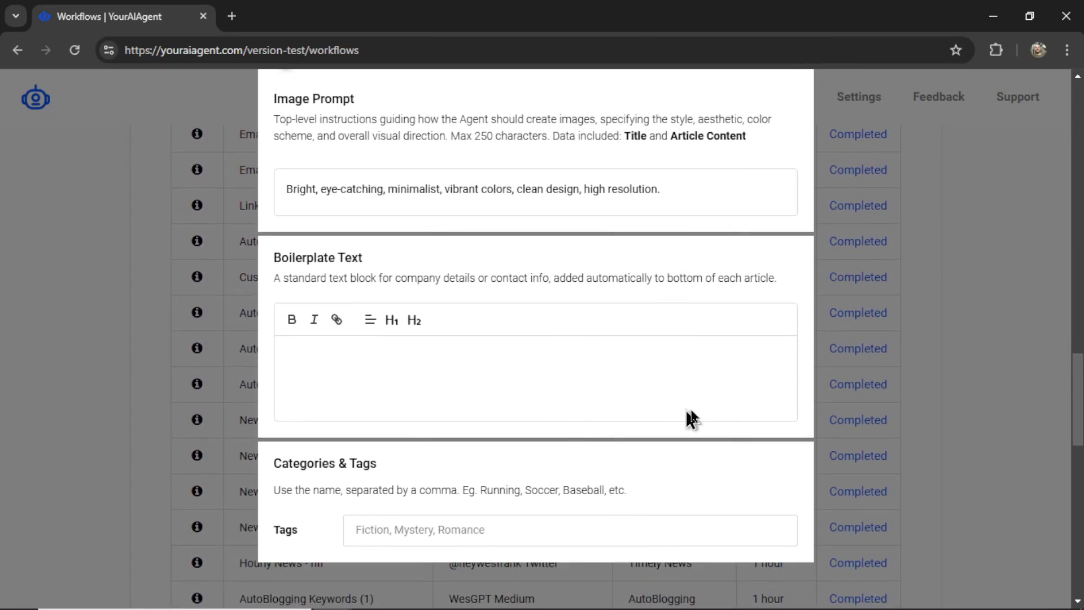
pyautogui.scroll(20, 635, 240)
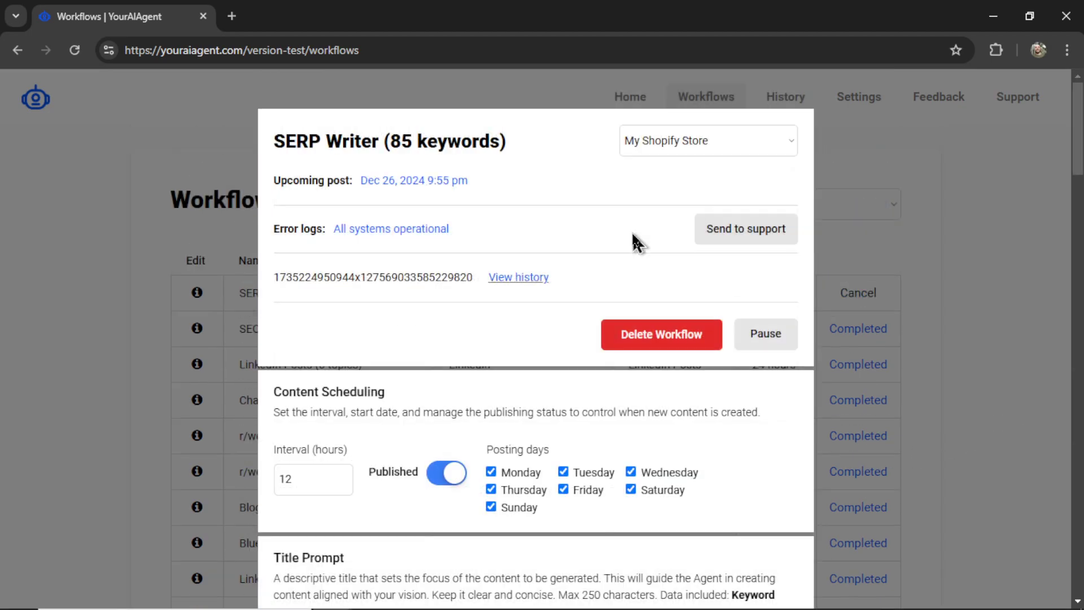
# Open the output history and check the Ultimate Chocolate Chip Cookies entry's chocolate-chip-cookies slug
pyautogui.click(531, 280)
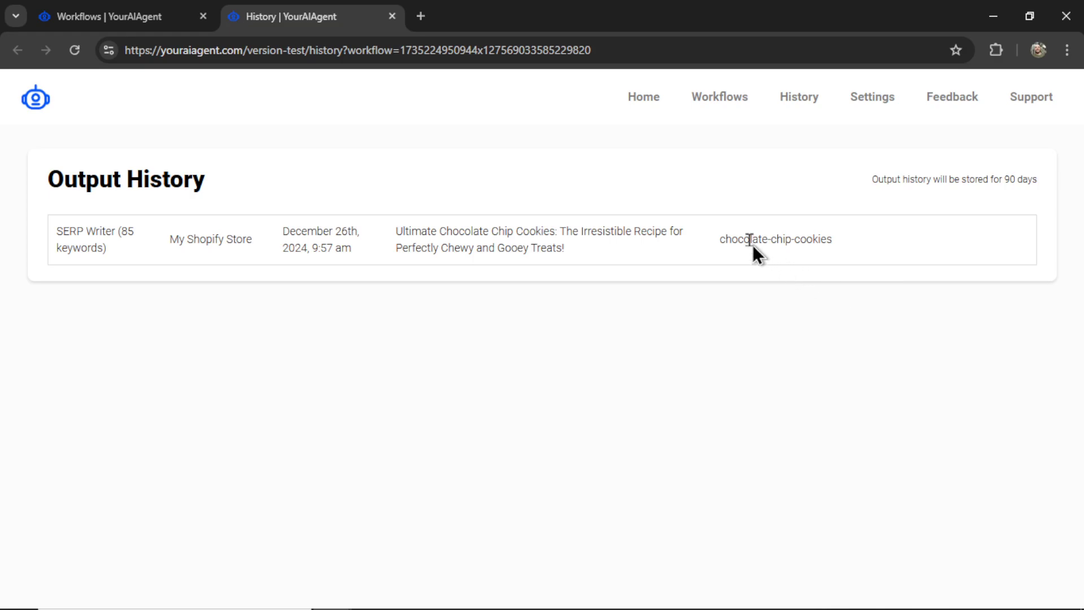
pyautogui.moveTo(720, 240); pyautogui.dragTo(842, 249)
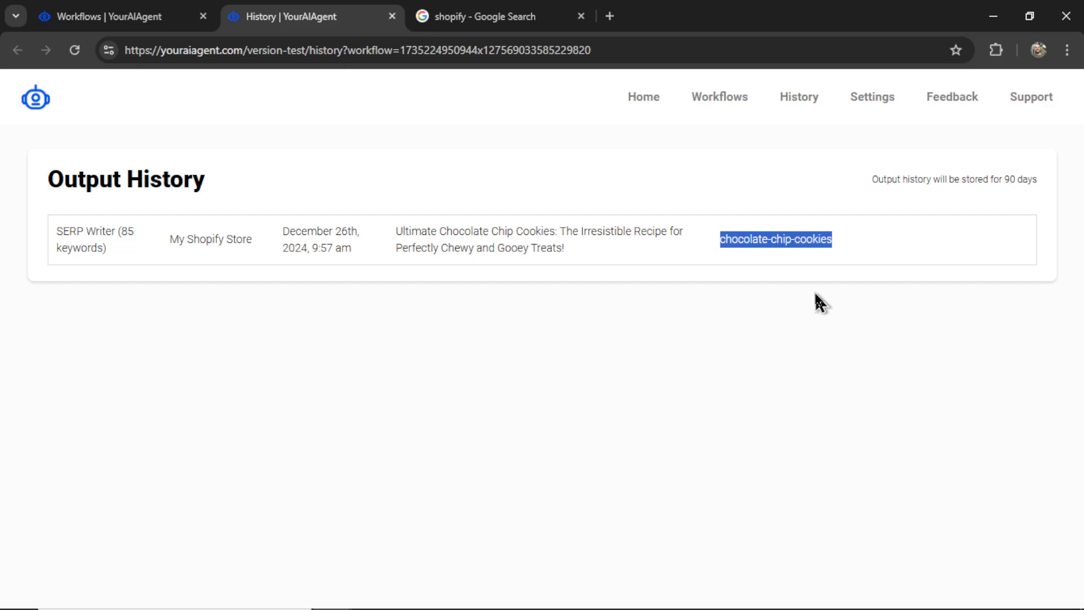
pyautogui.click(853, 248)
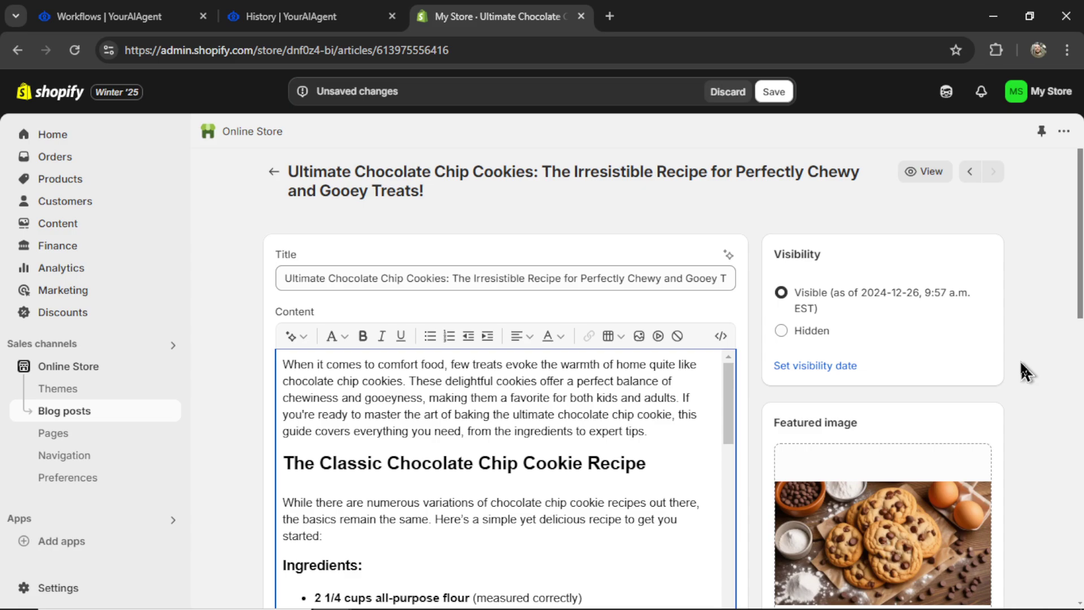
# Open the Ultimate Chocolate Chip Cookies post's featured cookie image in a new tab
pyautogui.scroll(-4, 1025, 371)
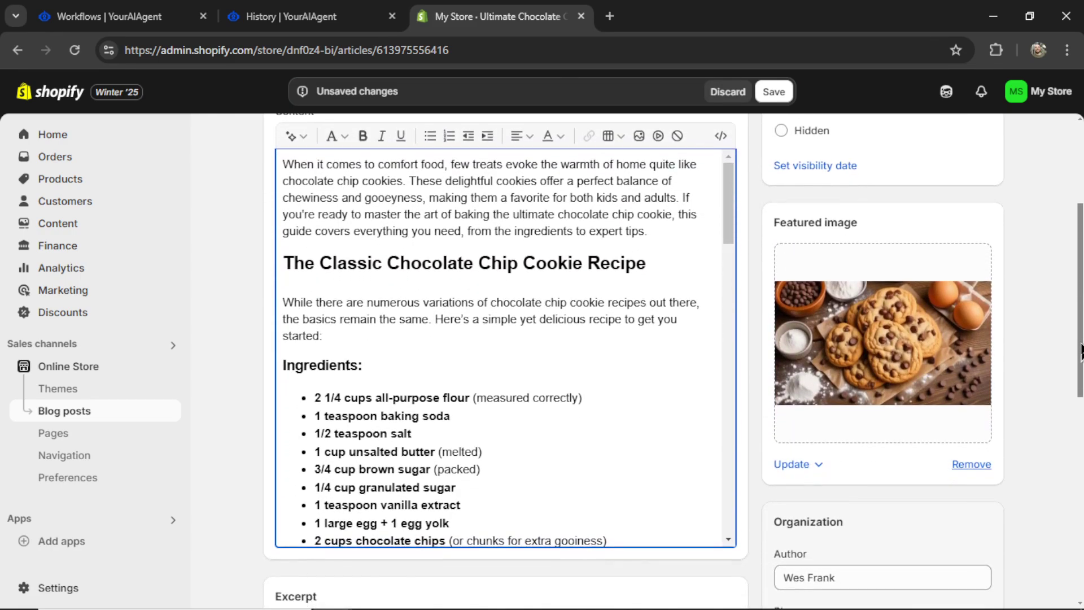
pyautogui.click(855, 285)
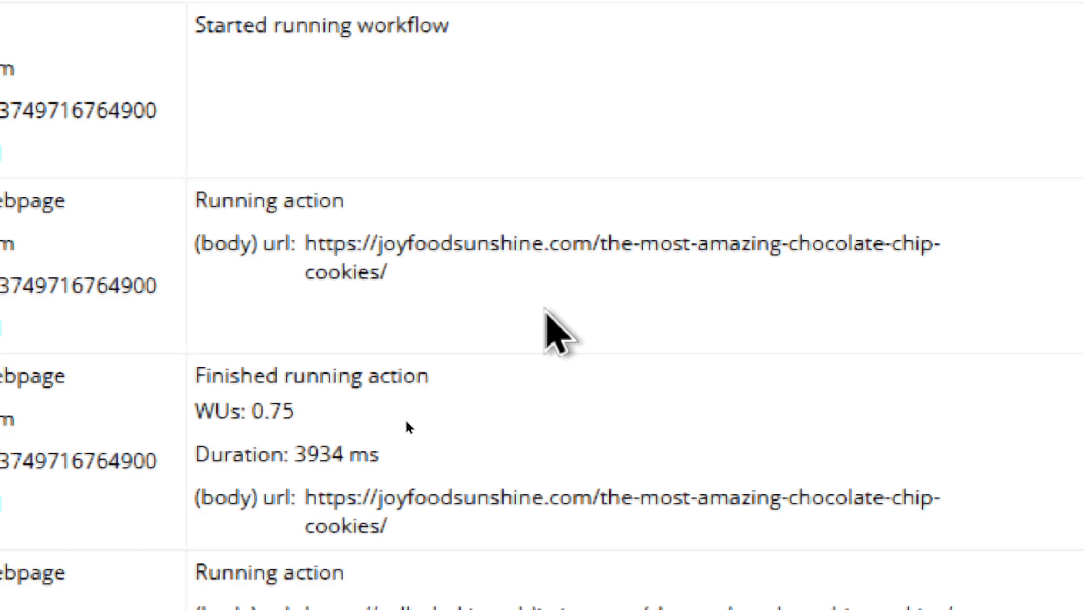
pyautogui.scroll(-5, 545, 309)
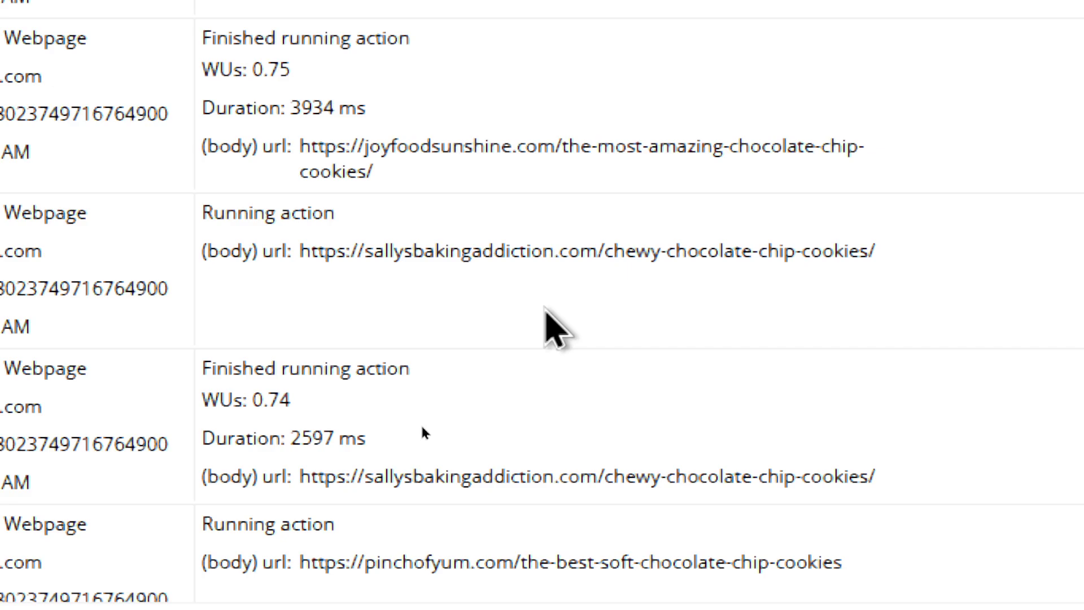
pyautogui.scroll(-5, 545, 309)
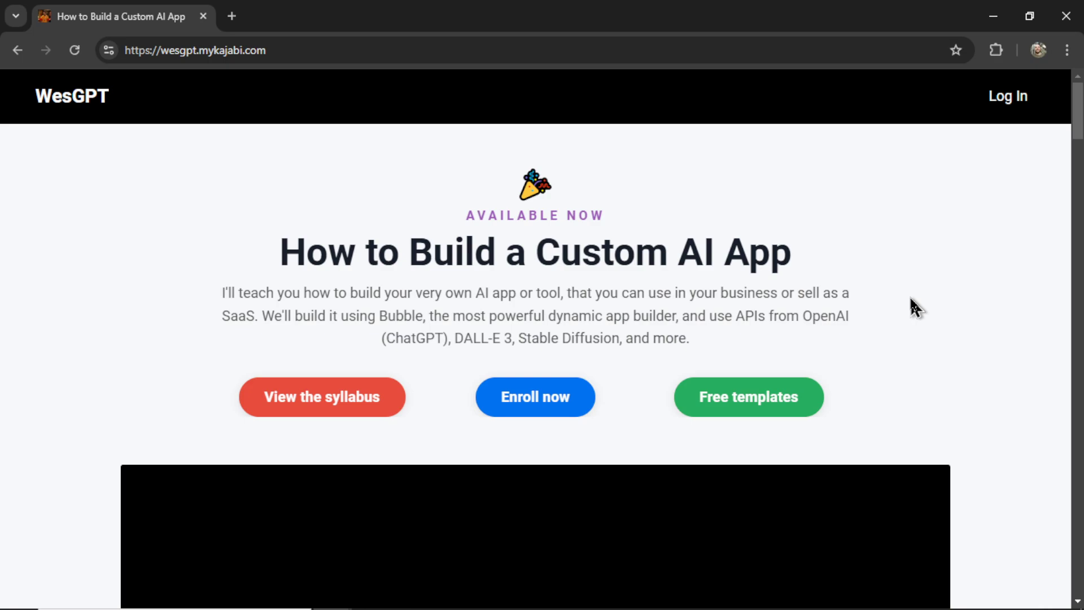
# Jump from the Kajabi course landing page to the syllabus showing Module 3: Adding AI Features
pyautogui.click(336, 402)
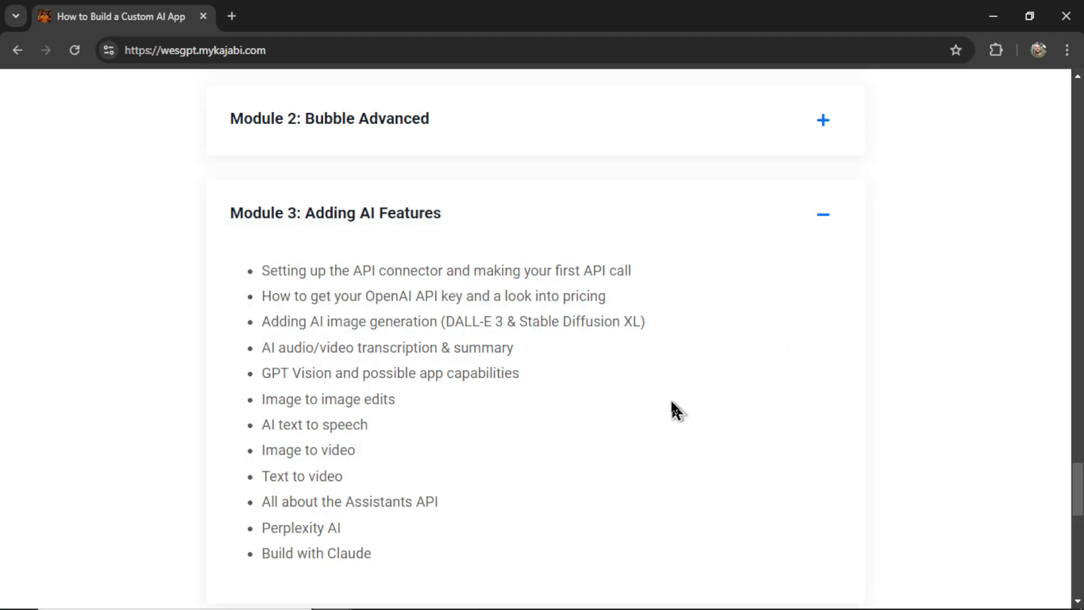